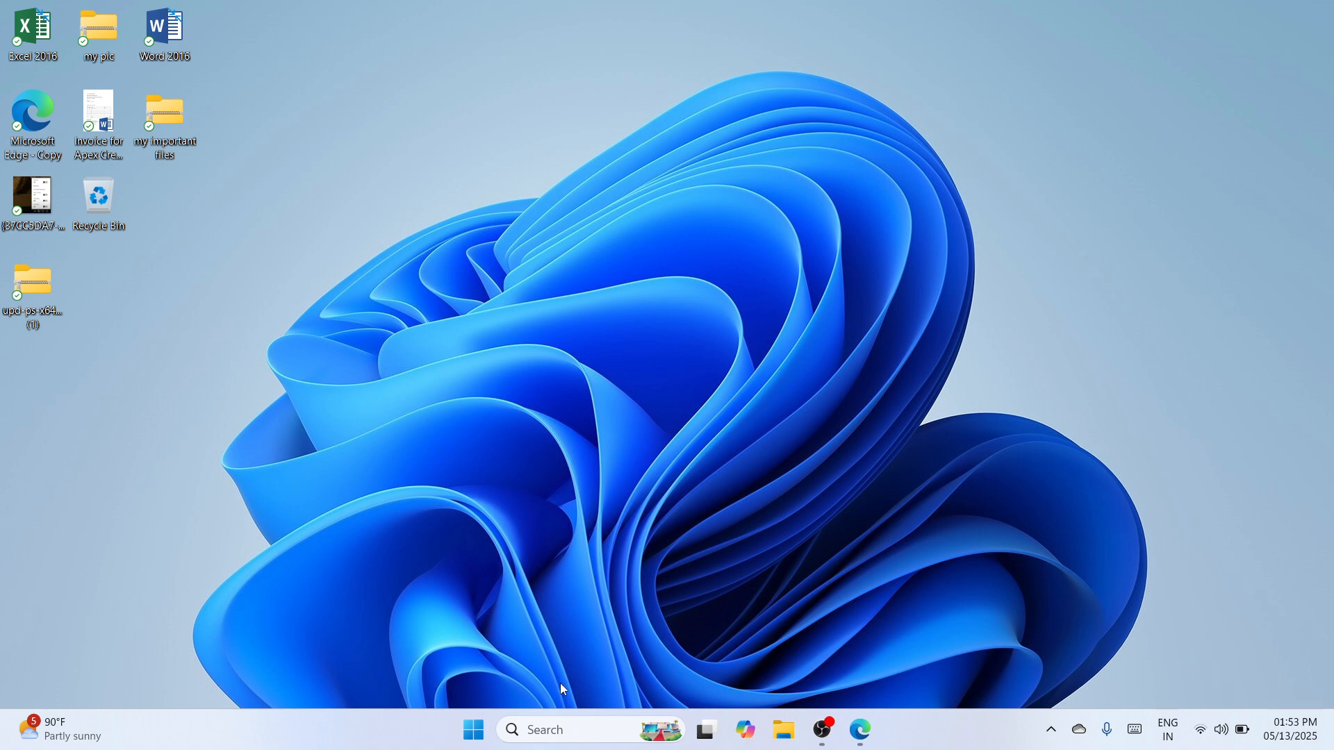
# Find Google Chrome through the Windows search and open it.
pyautogui.click(532, 733)
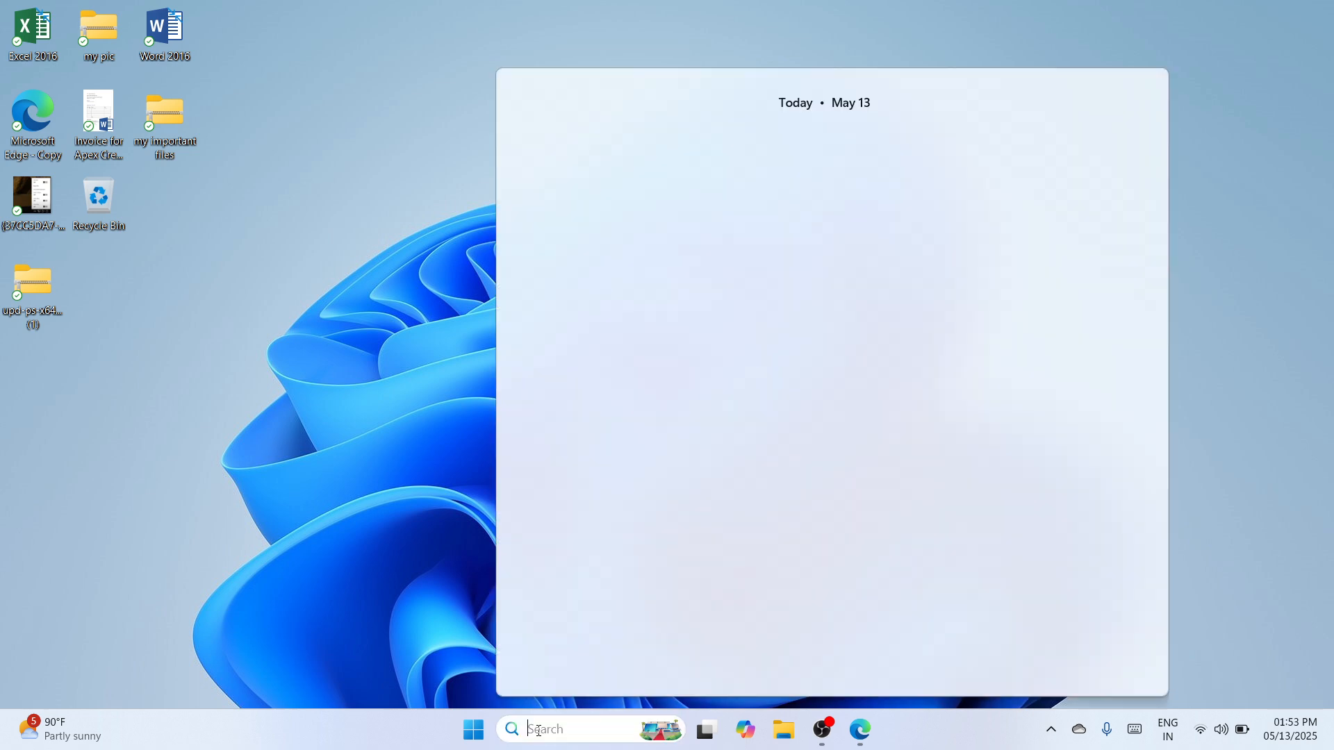
pyautogui.write('chrom')
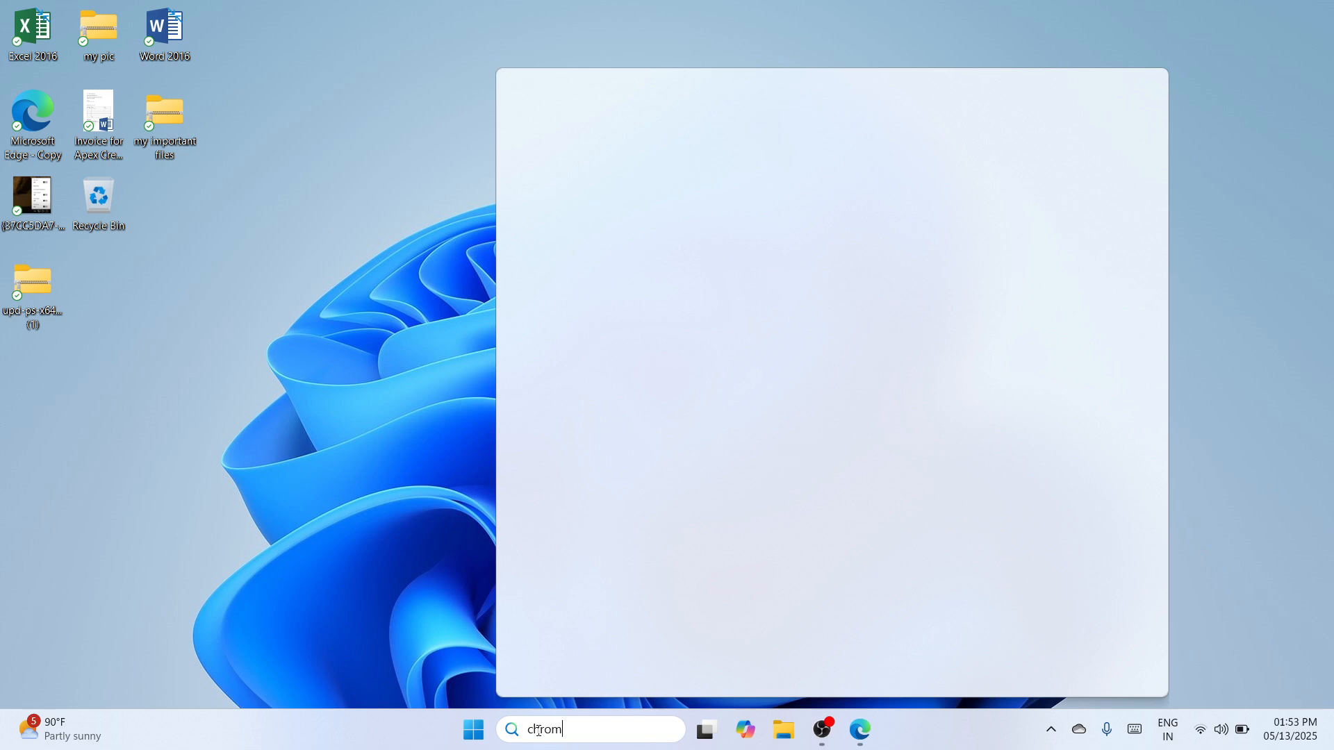
pyautogui.write('e')
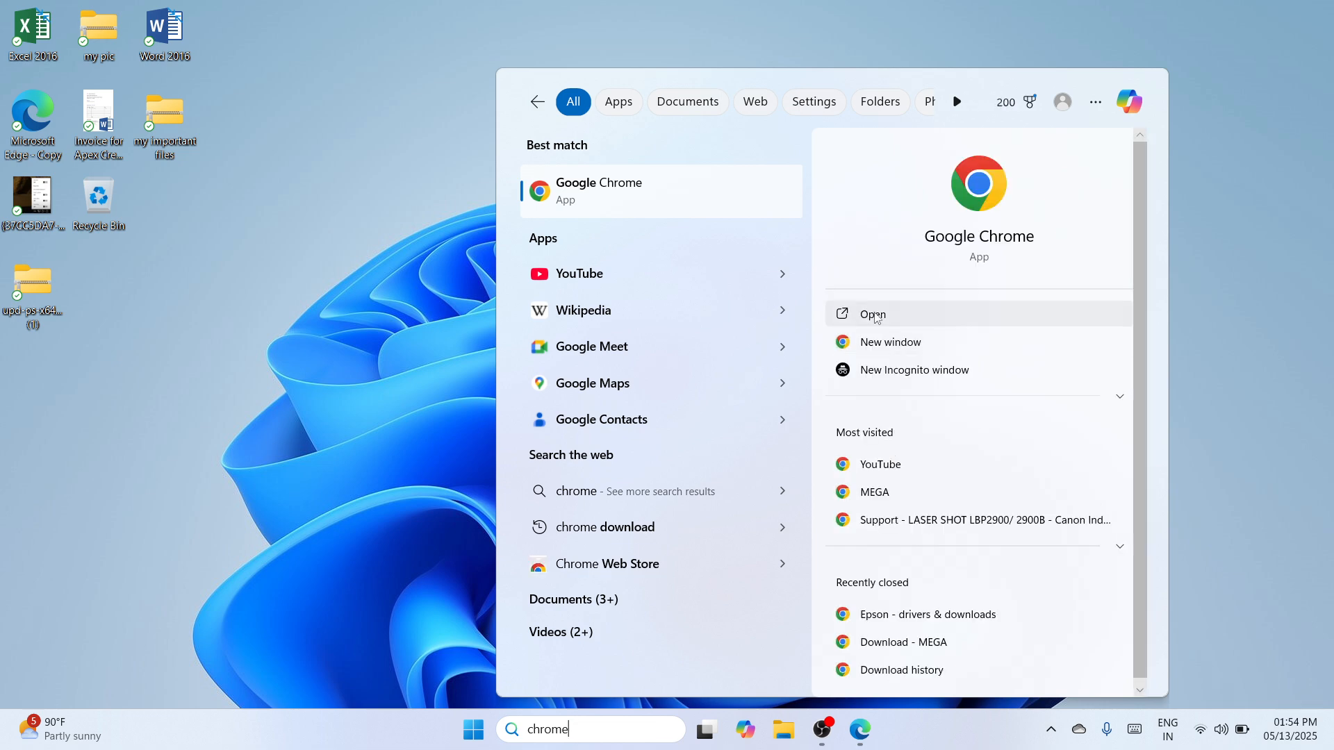
pyautogui.click(873, 312)
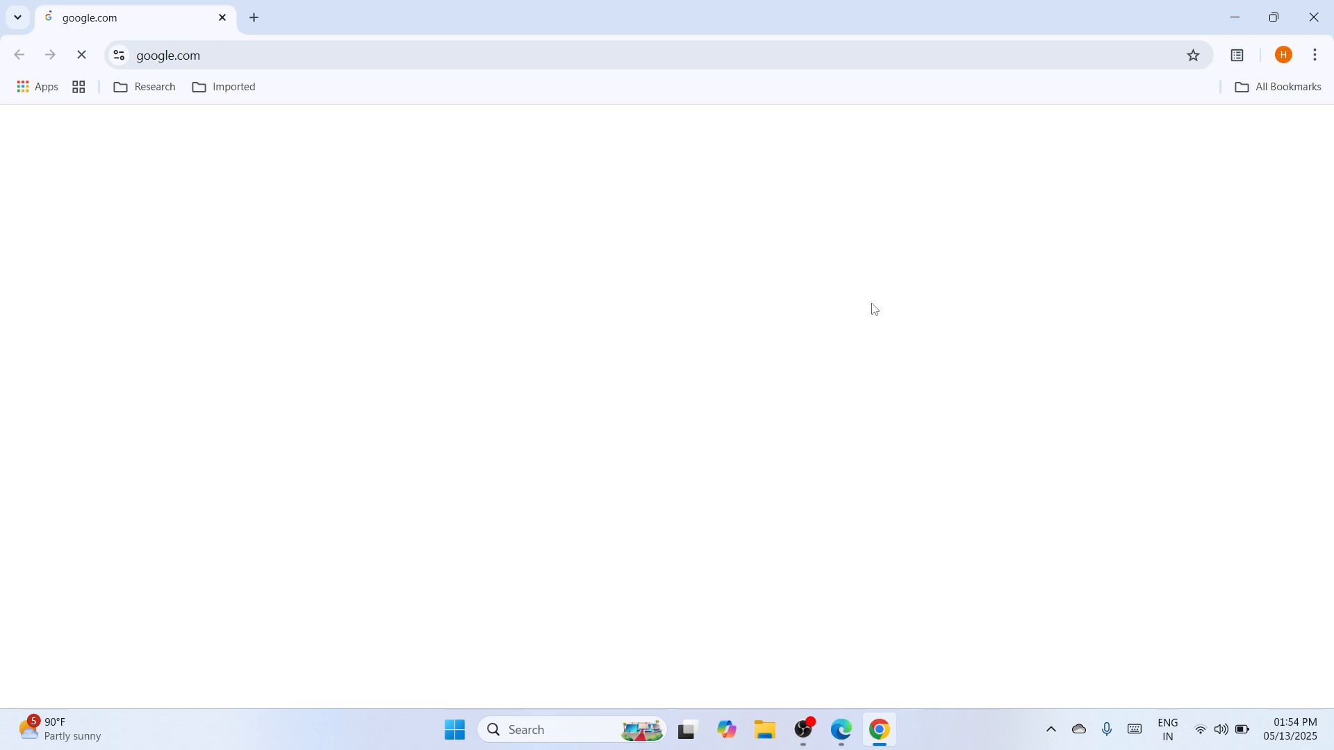
# Search Google for "hp laserjet 3052 driver".
pyautogui.write('hp')
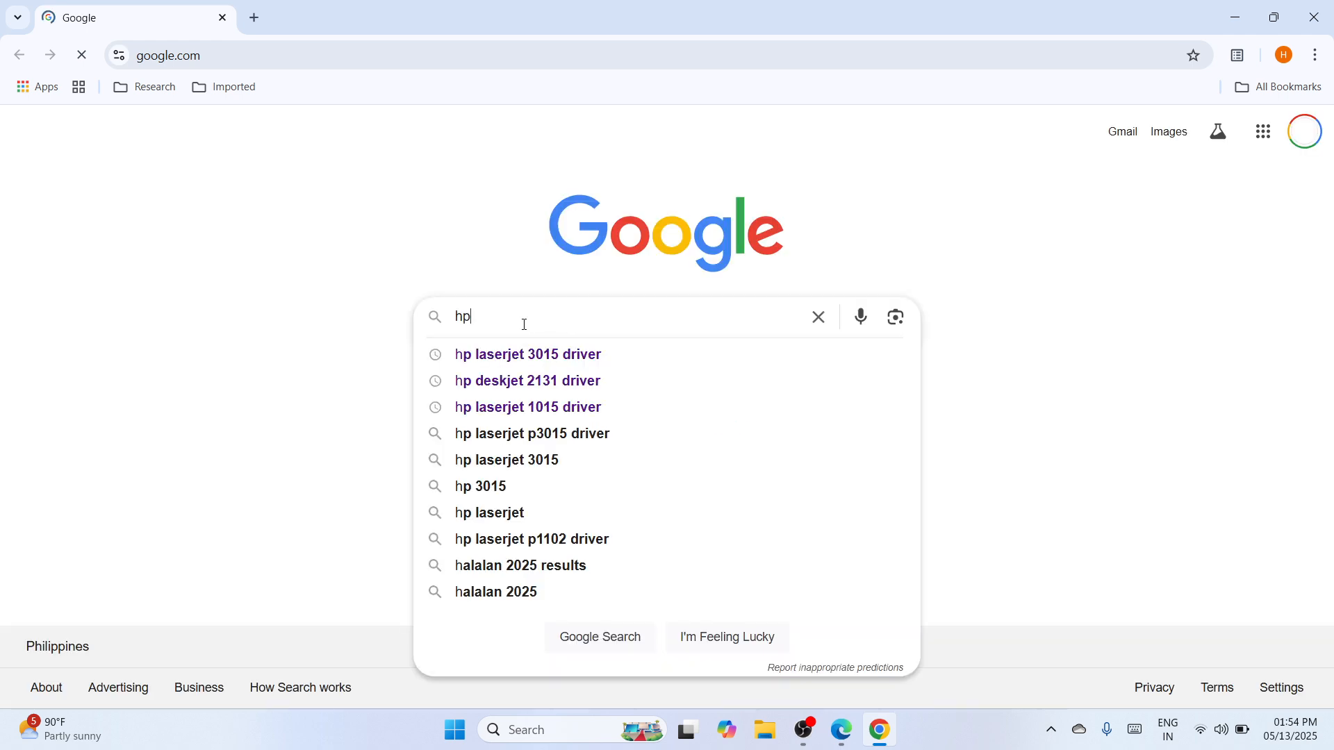
pyautogui.write(' laserh')
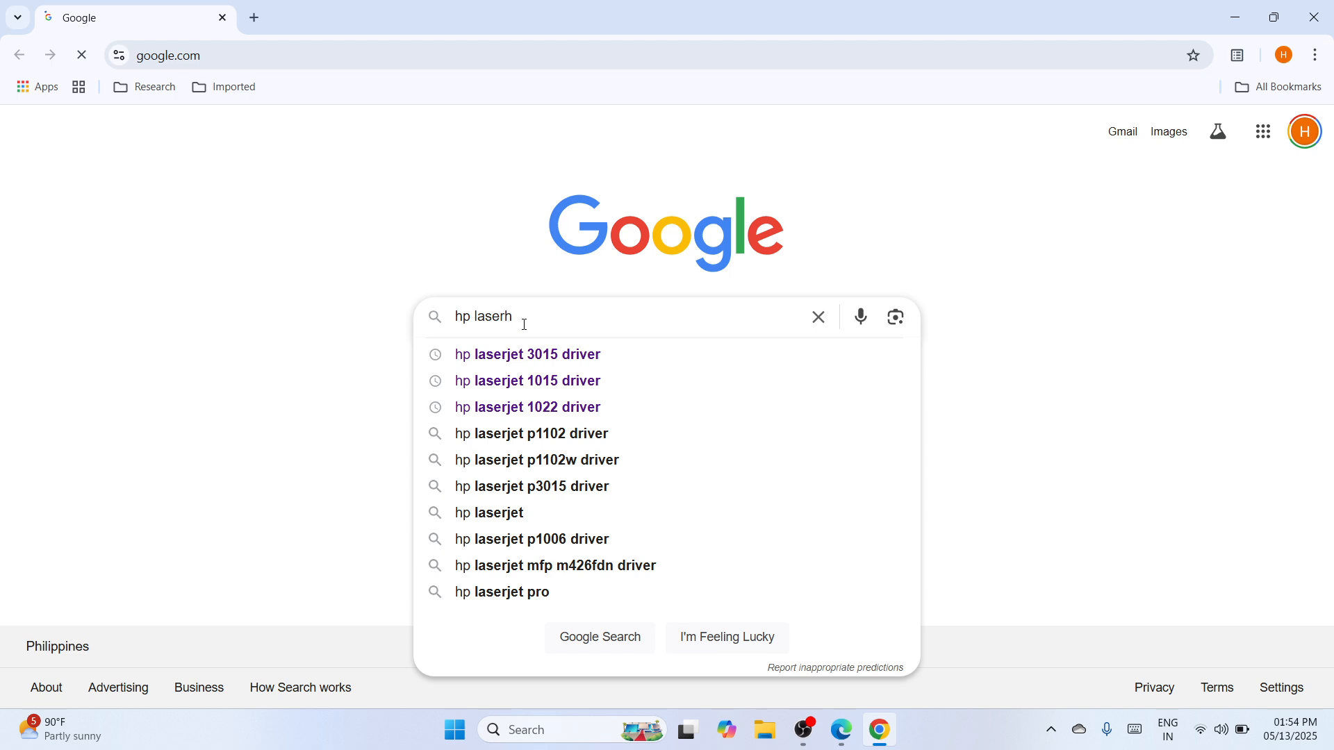
pyautogui.press('BackSpace')
pyautogui.write('jet 3')
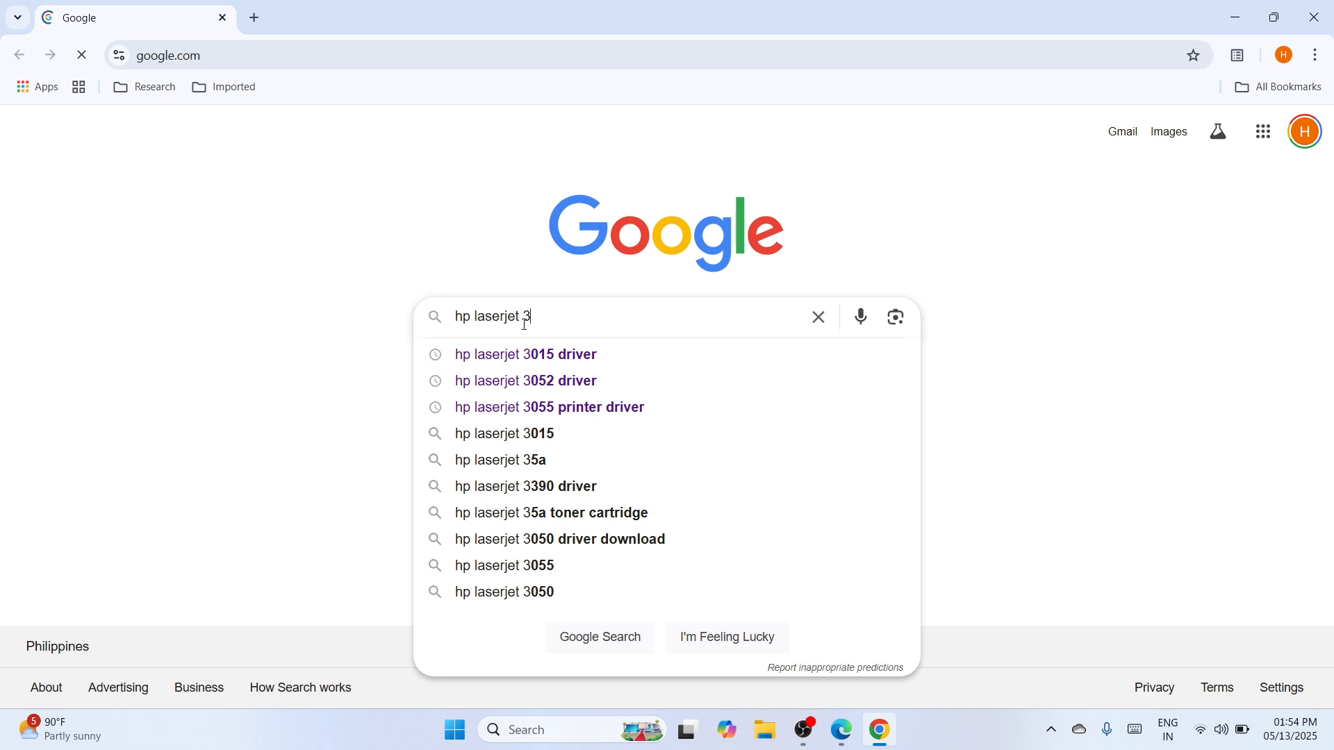
pyautogui.write('052 driv')
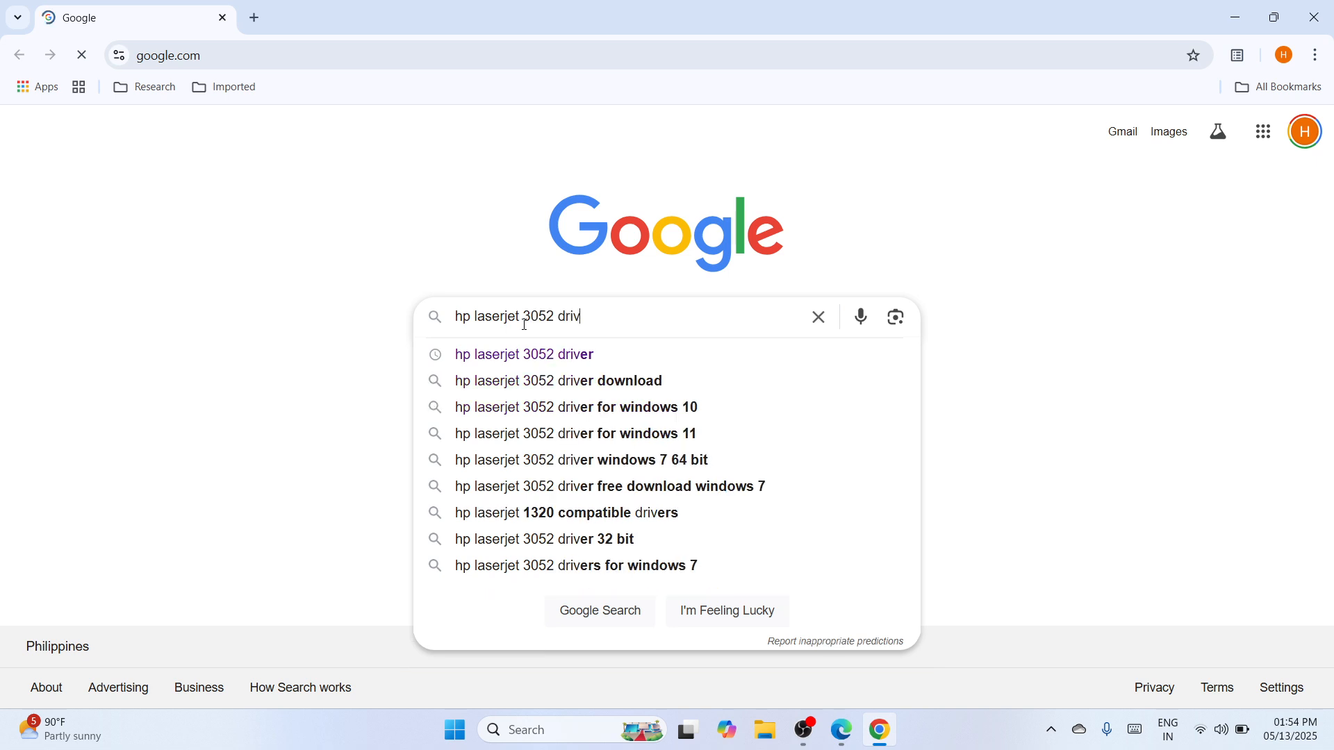
pyautogui.write('er')
pyautogui.press('Return')
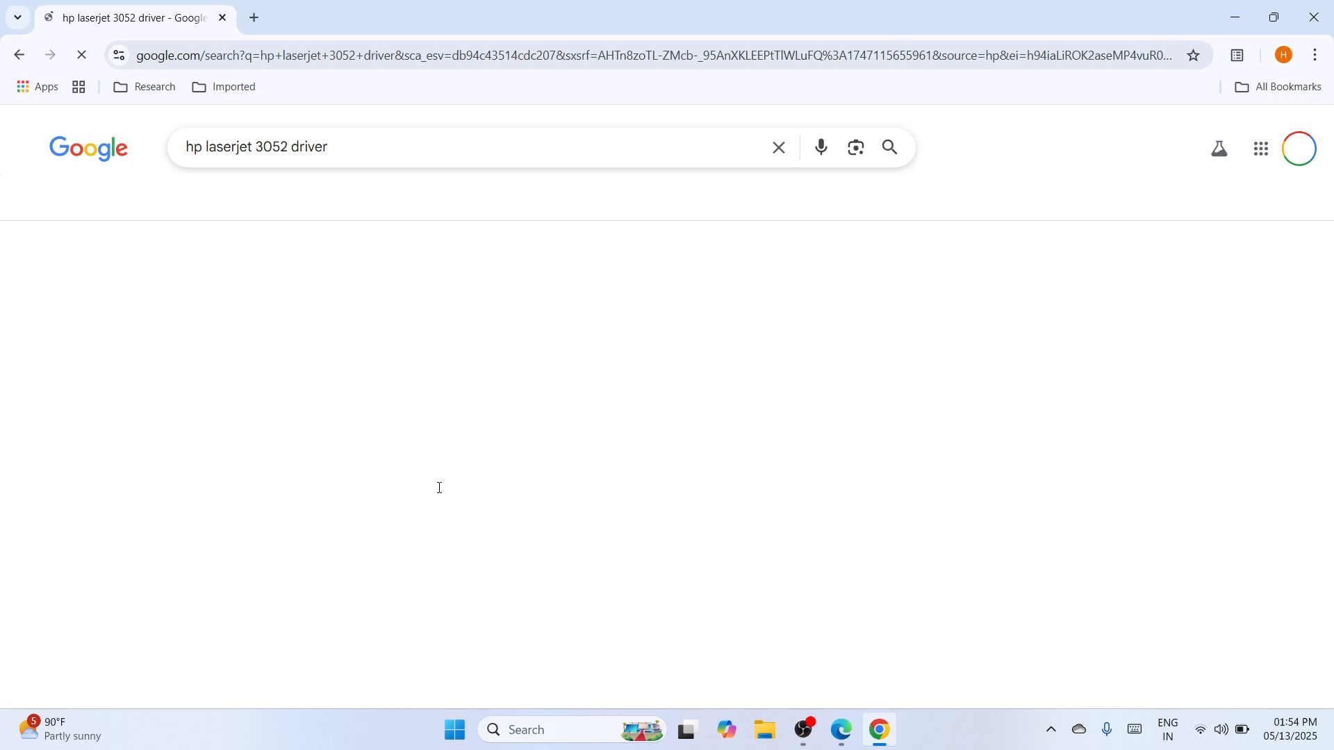
# View the Universal Print Driver downloads on HP's LaserJet 3052 All-in-One Printer support page and close the browser.
pyautogui.click(351, 305)
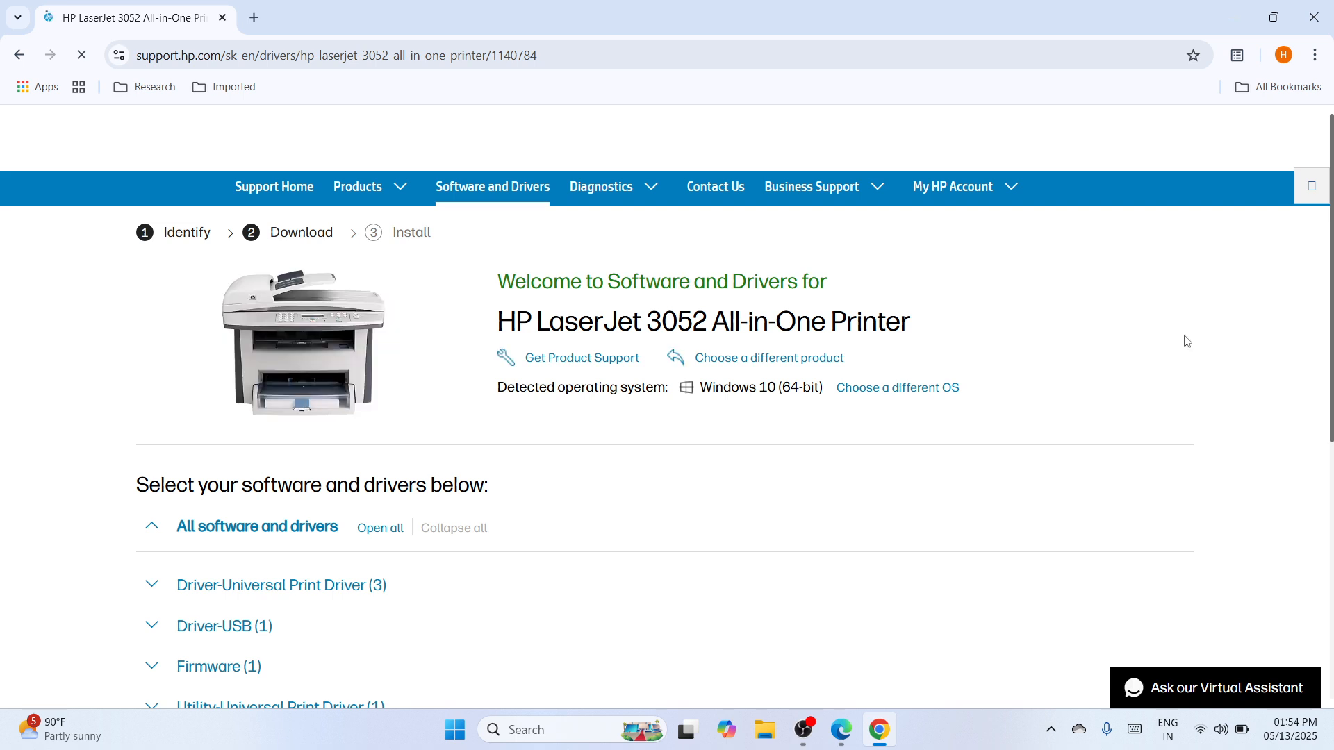
pyautogui.scroll(-3, 1188, 341)
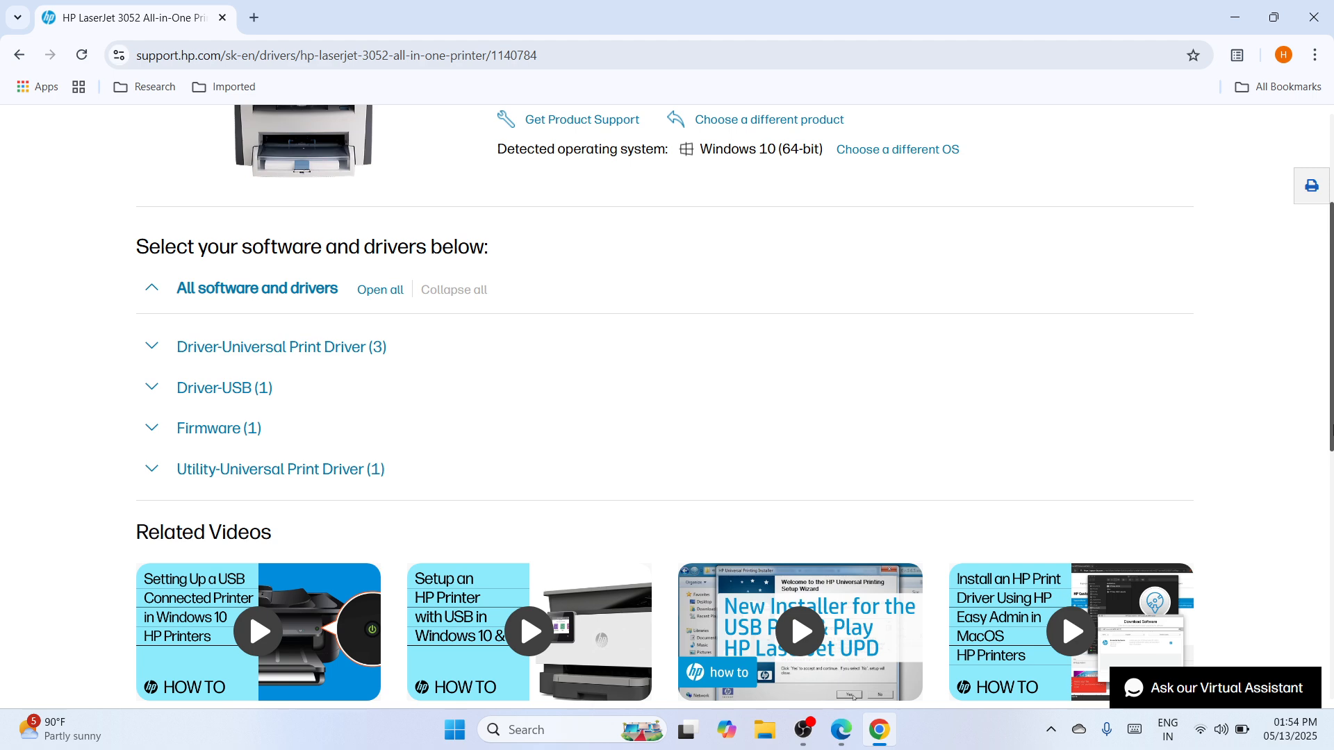
pyautogui.click(157, 344)
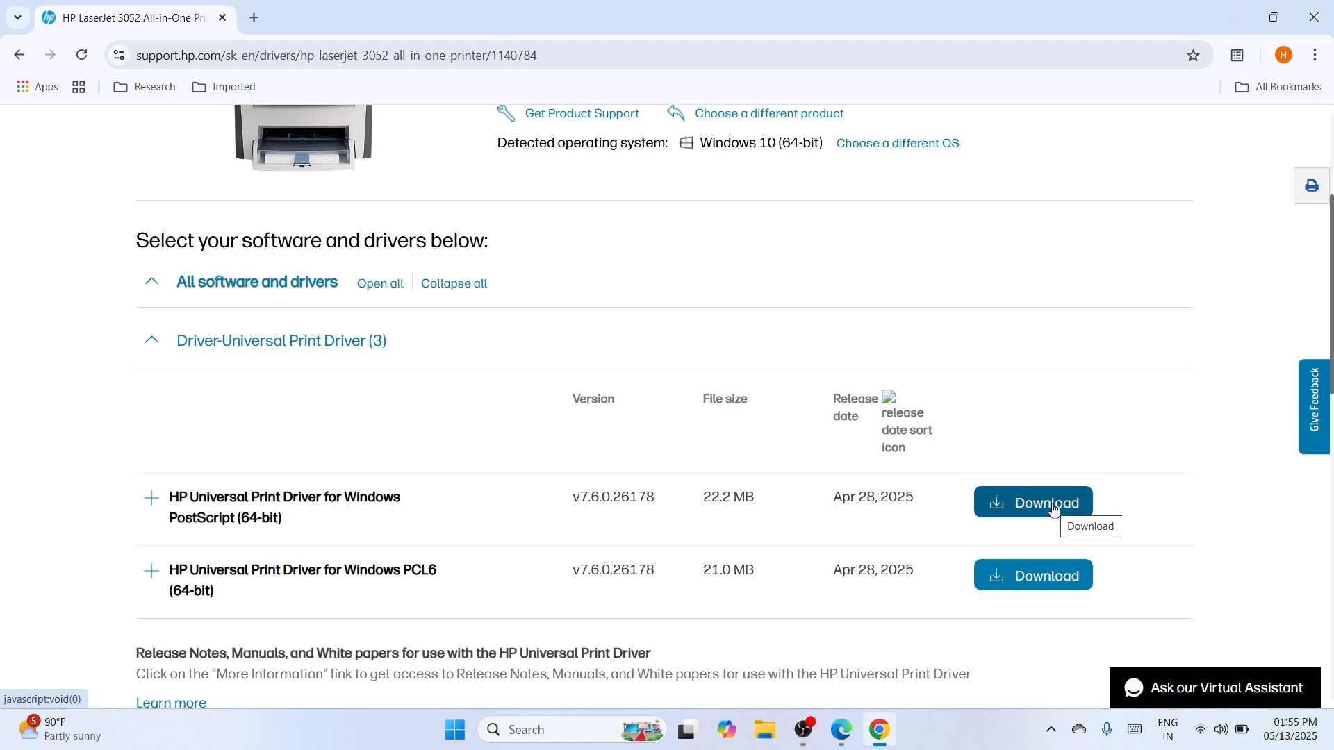
pyautogui.click(1298, 33)
# Move the upd-ps-x64-7.6.0.26178 (1) archive to the middle of the desktop and extract it with WinRAR into a folder of the same name.
pyautogui.moveTo(43, 285); pyautogui.dragTo(610, 208)
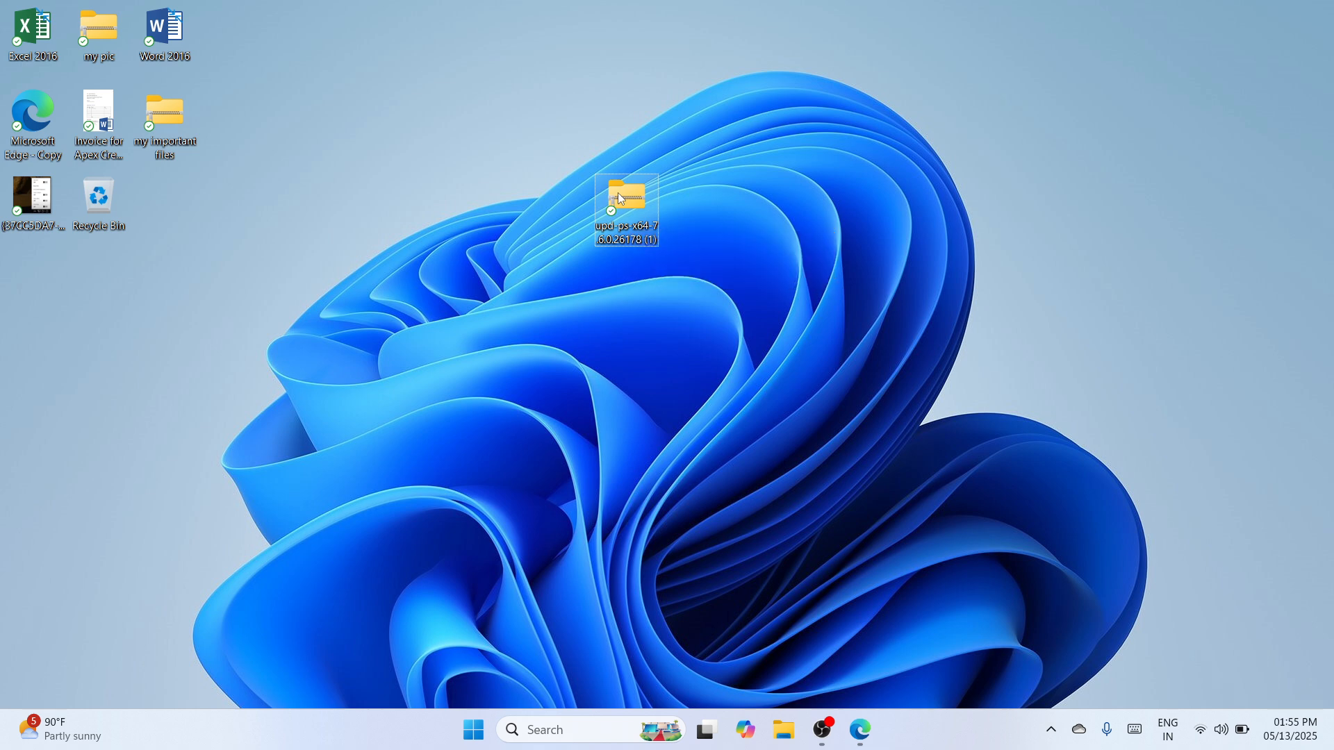
pyautogui.rightClick(621, 200)
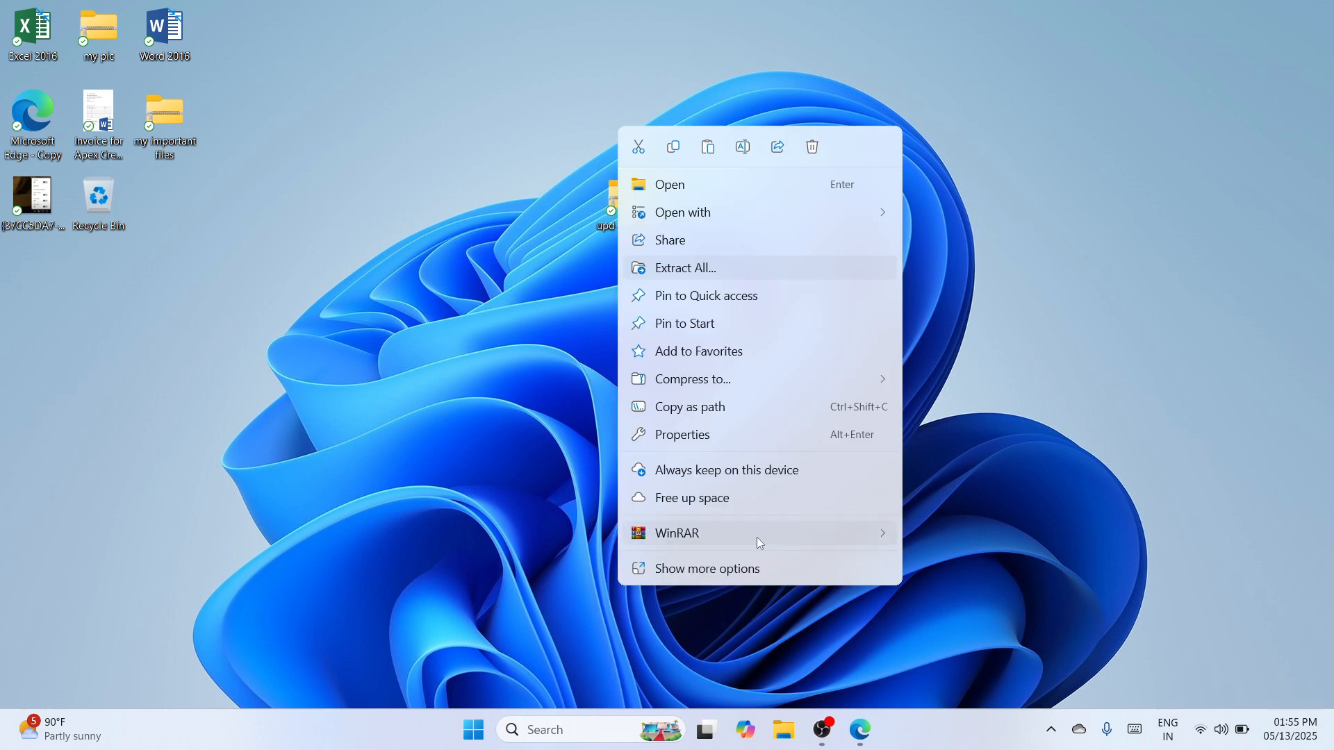
pyautogui.moveTo(757, 539)
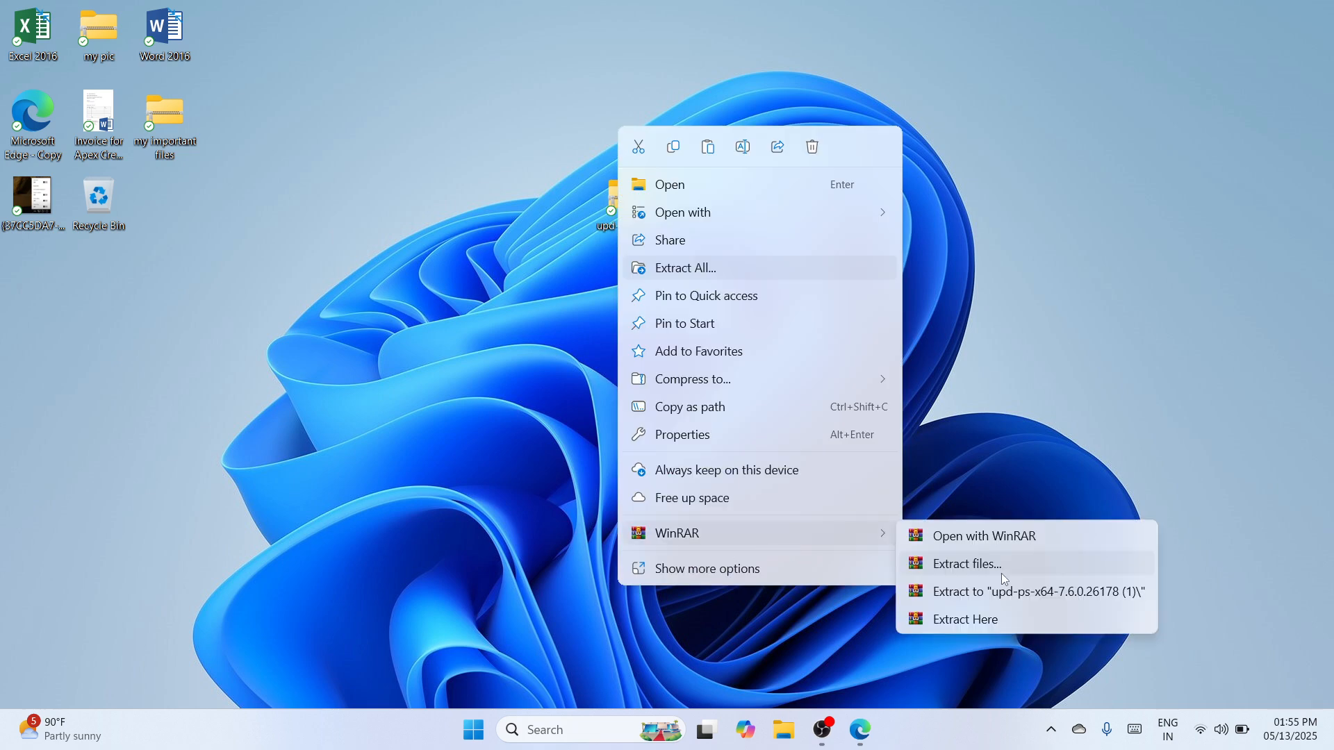
pyautogui.click(1003, 577)
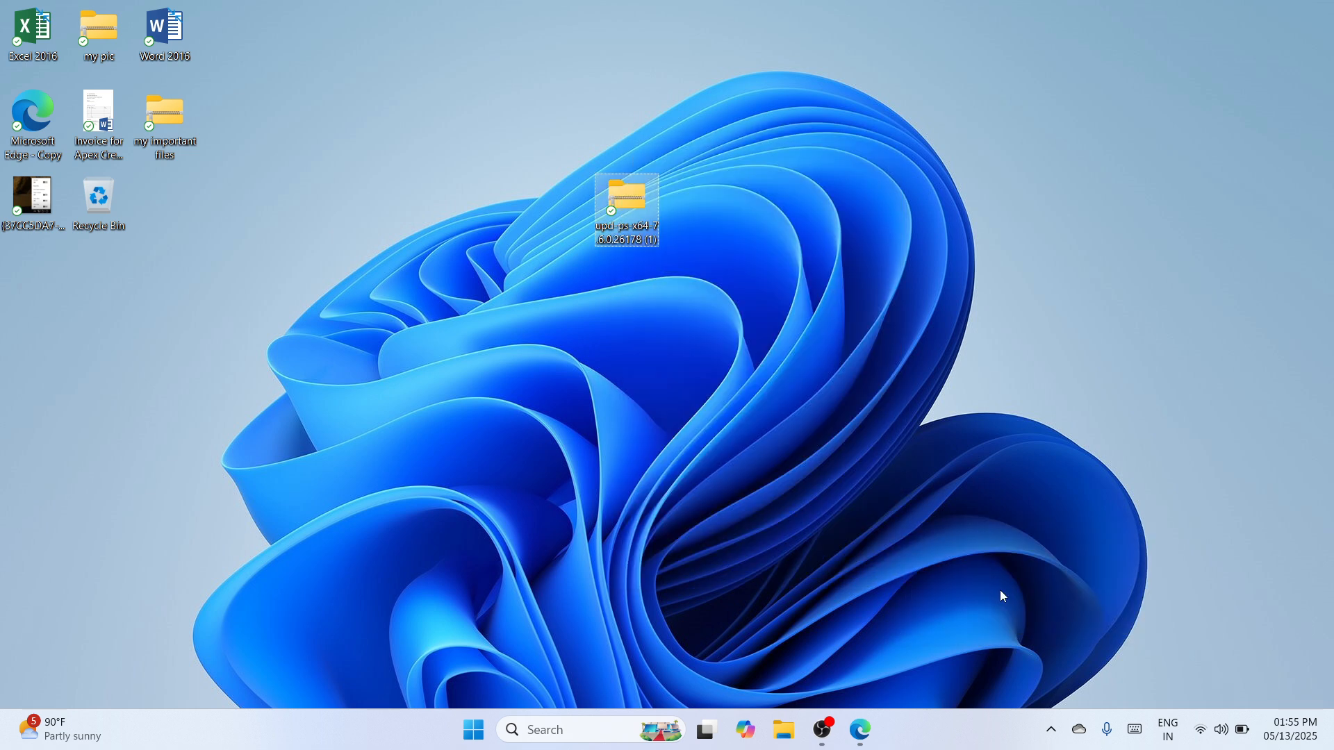
pyautogui.click(1003, 596)
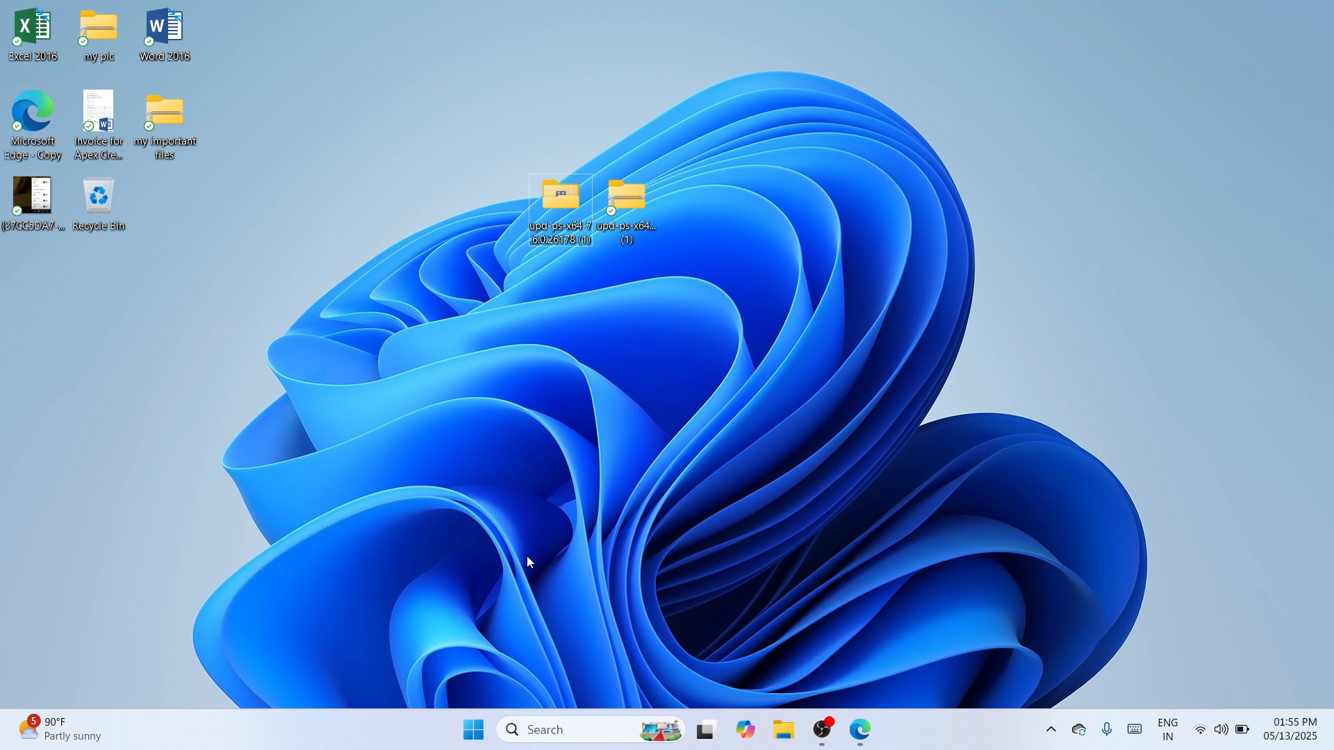
# Open the Printers & scanners settings and start adding a printer manually.
pyautogui.rightClick(478, 738)
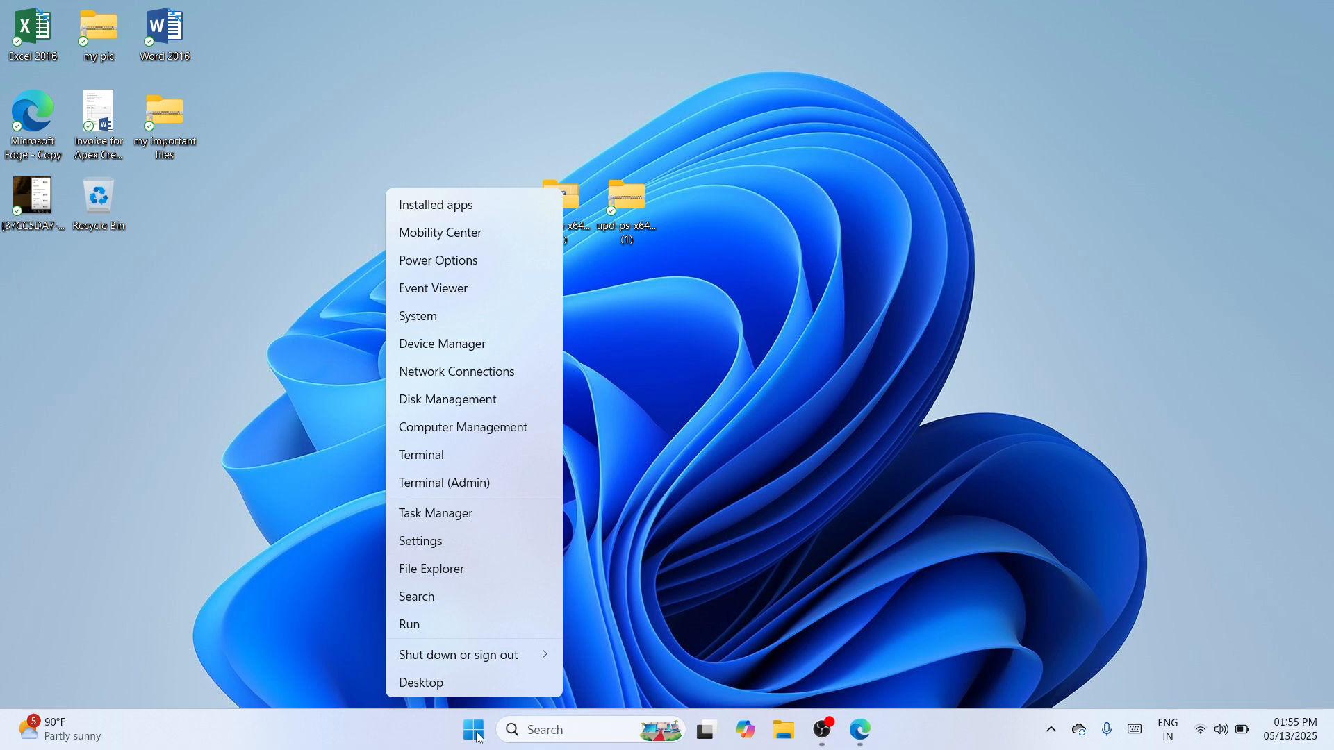
pyautogui.click(458, 544)
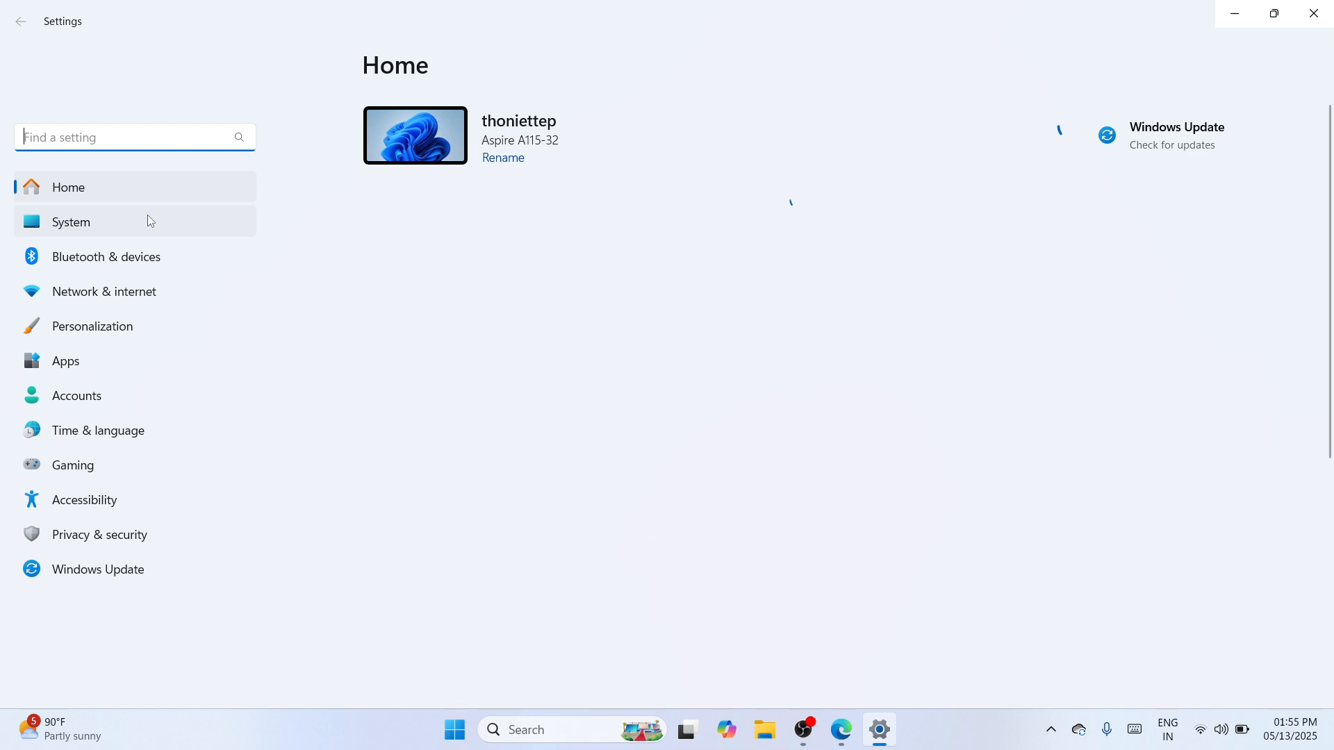
pyautogui.click(208, 256)
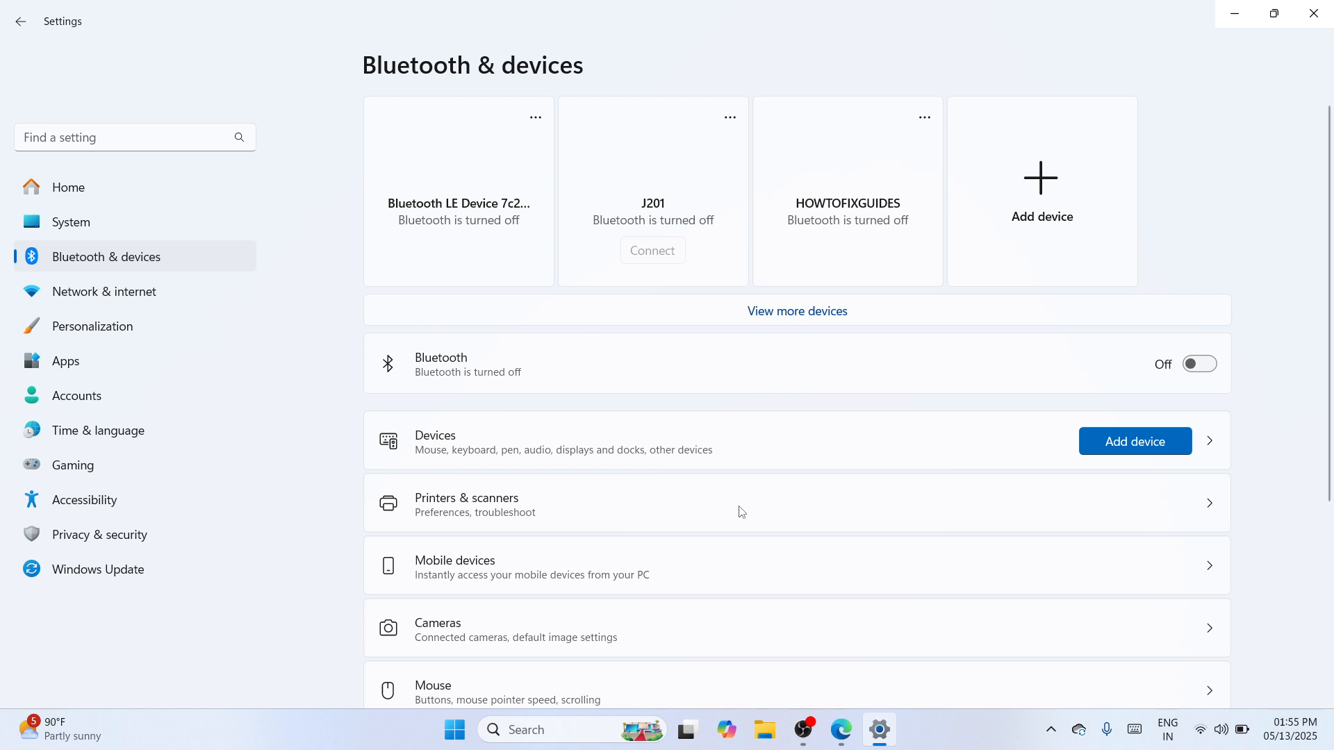
pyautogui.click(741, 512)
pyautogui.click(1156, 130)
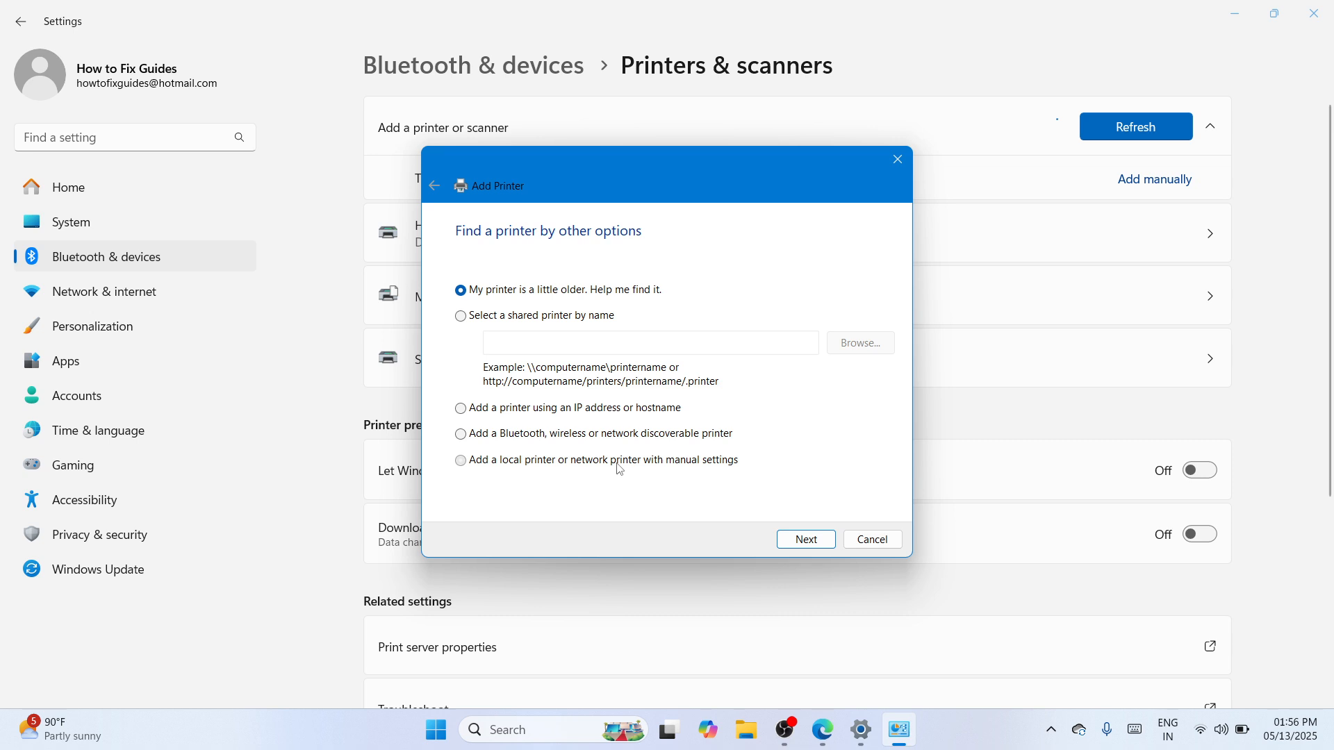
# Choose to add a local printer with manual settings on the existing port USB001 (Virtual printer port for USB).
pyautogui.click(619, 461)
pyautogui.click(787, 541)
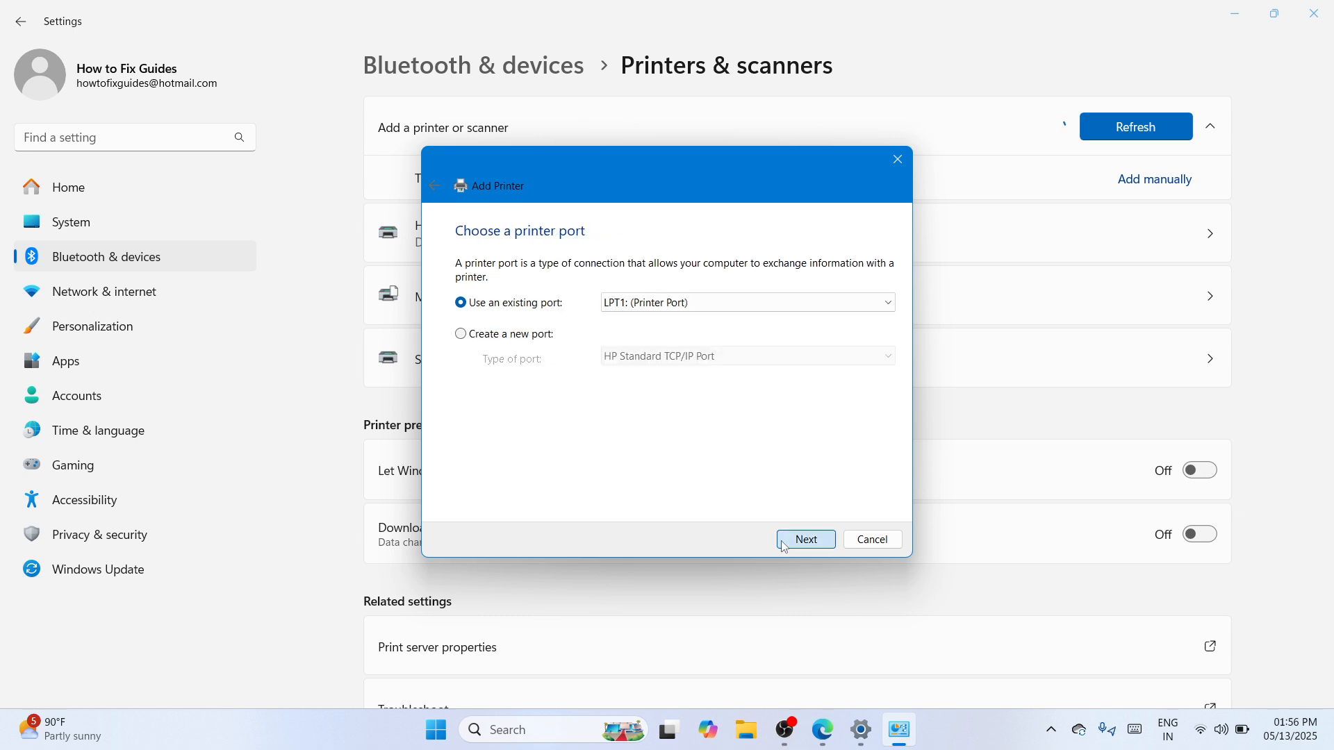
pyautogui.click(748, 303)
pyautogui.click(726, 473)
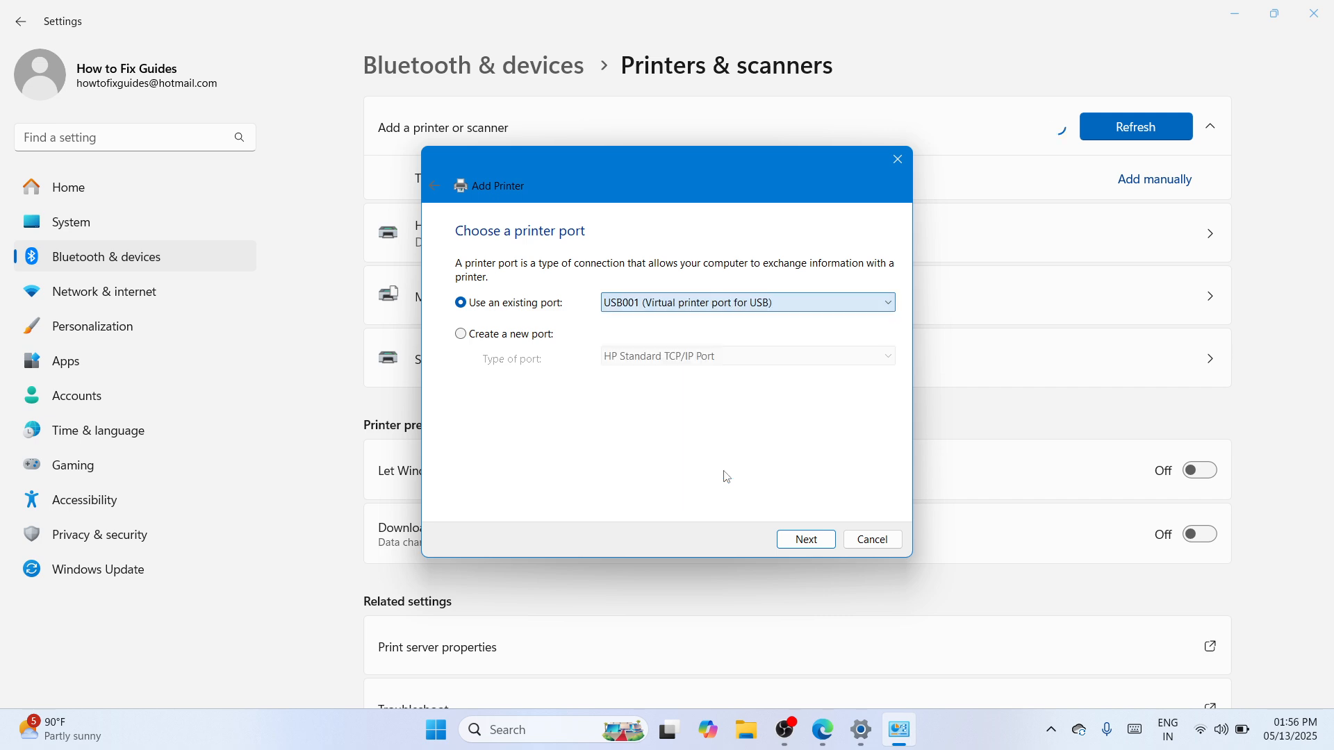
pyautogui.press('Return')
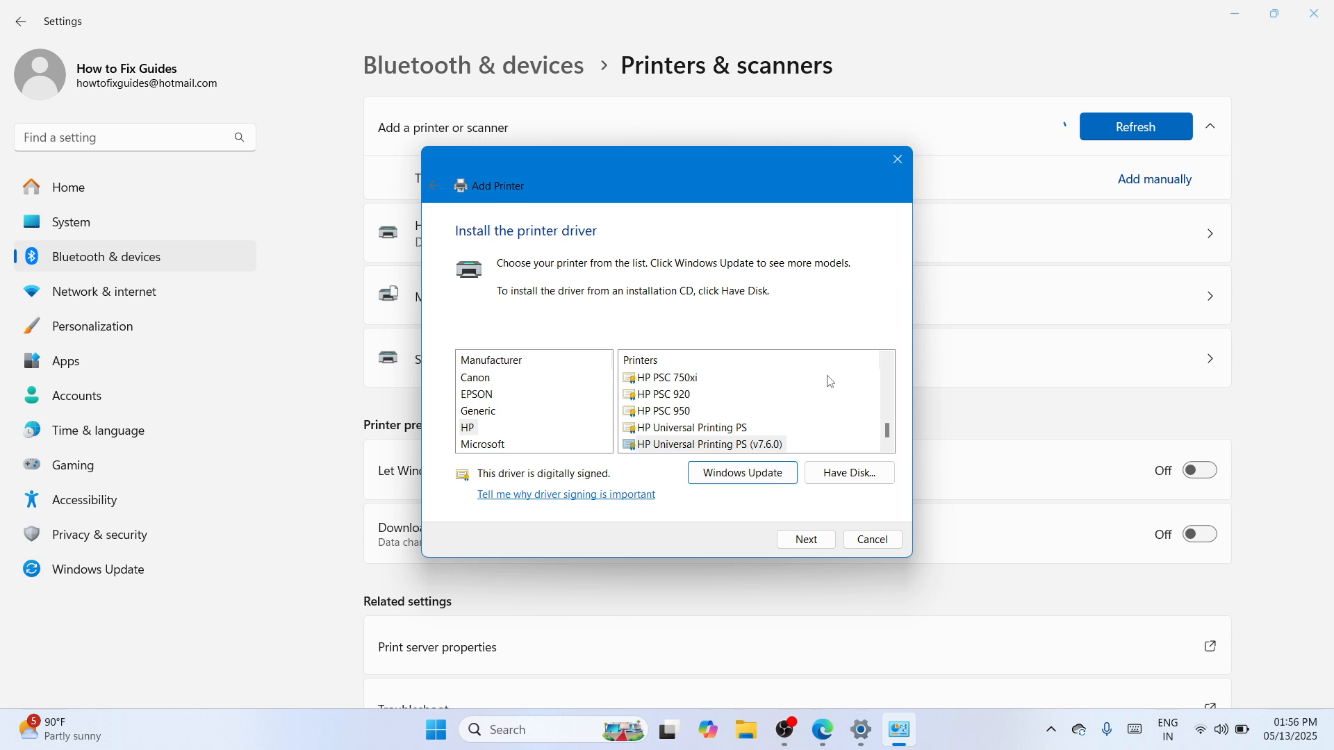
# Load the printer driver from disk using hpbuio200l.inf in the extracted upd-ps-x64-7.6.0.26178 (1) folder.
pyautogui.click(849, 473)
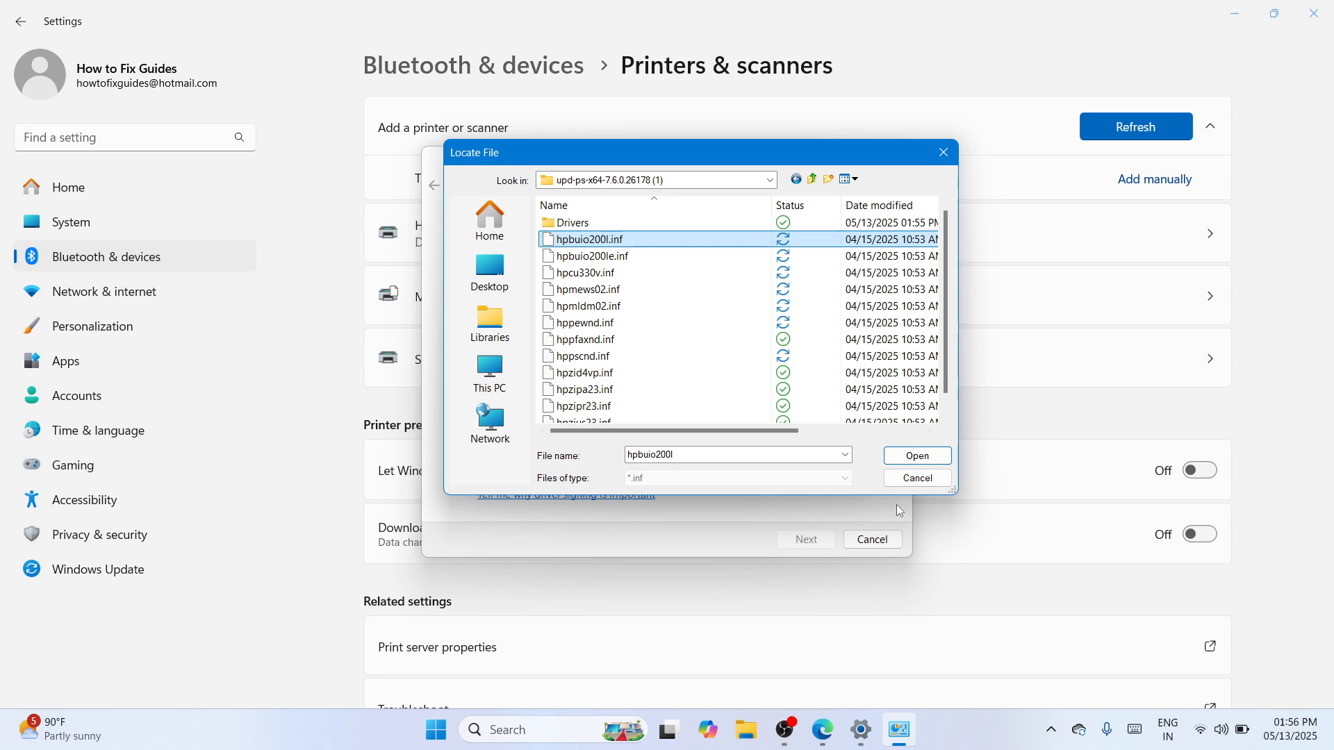
pyautogui.click(917, 455)
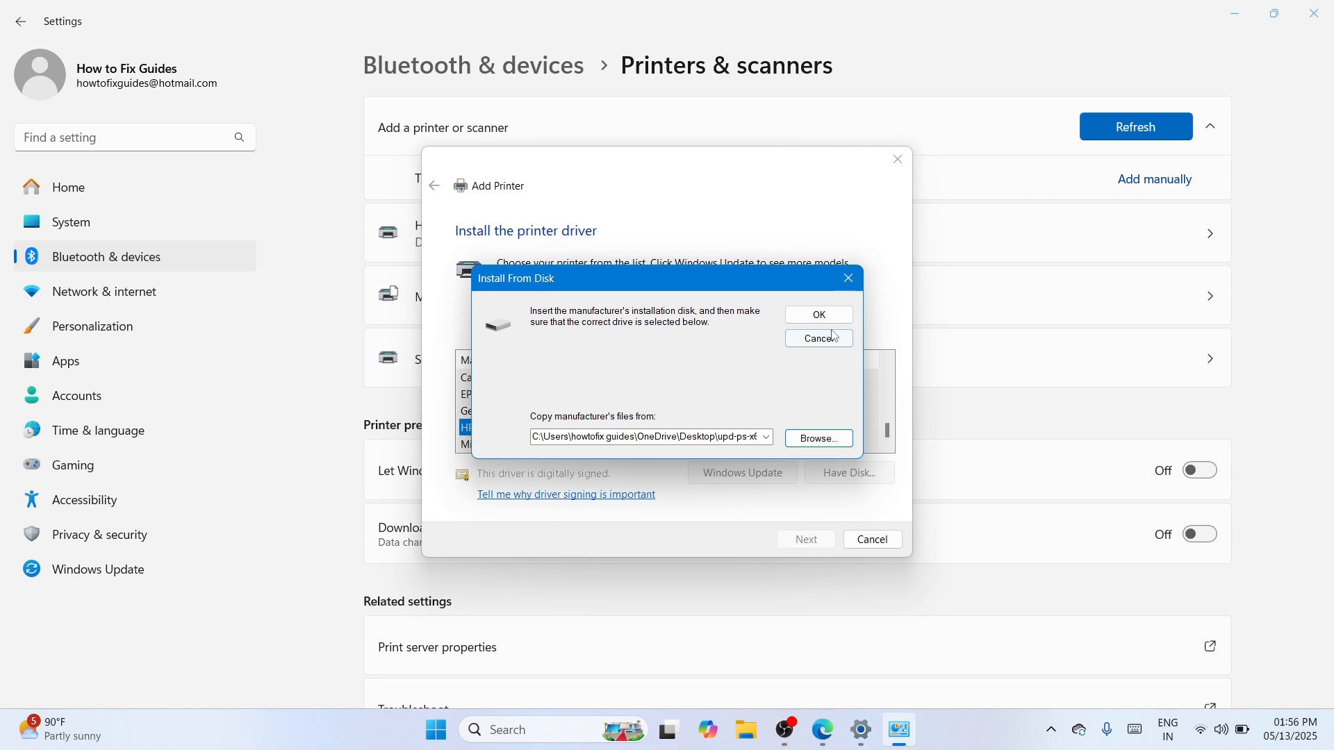
pyautogui.click(827, 318)
# Select the HP Universal Printing PS (v7.6.0) driver and use the version that is currently installed.
pyautogui.click(594, 396)
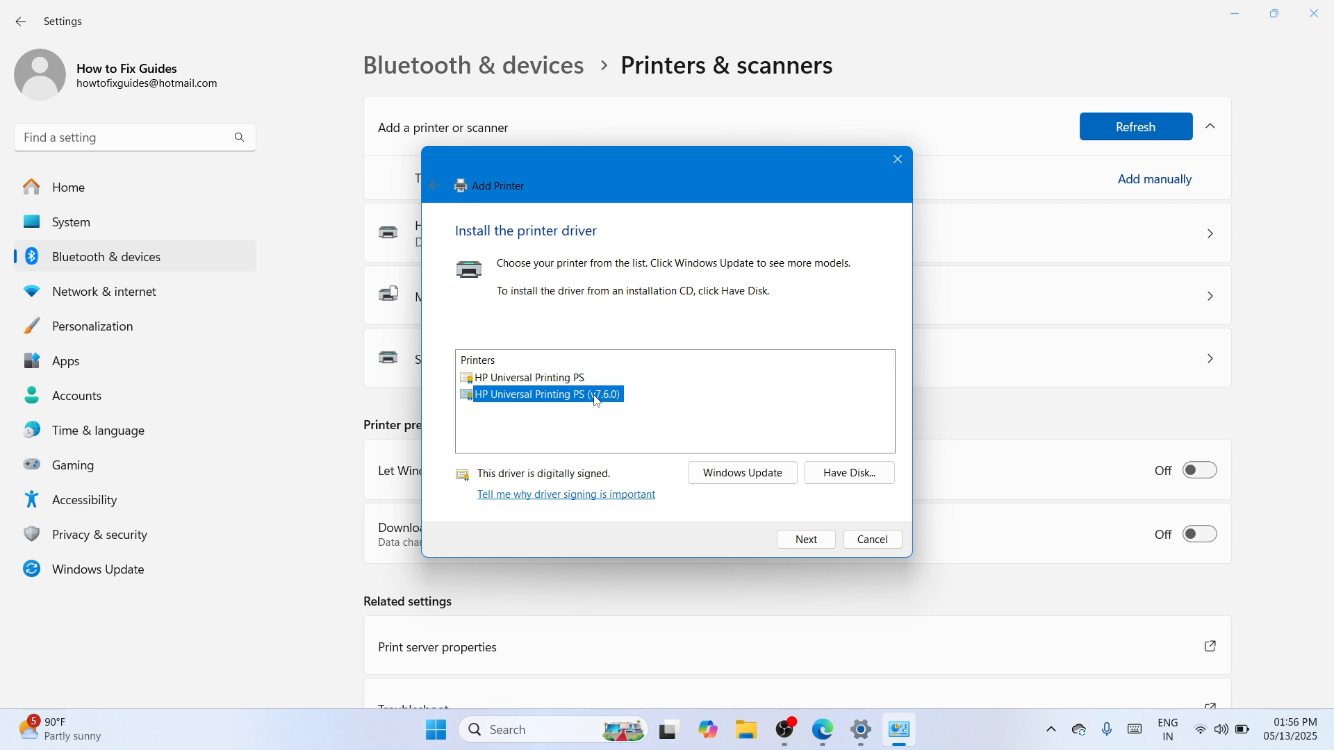
pyautogui.press('Return')
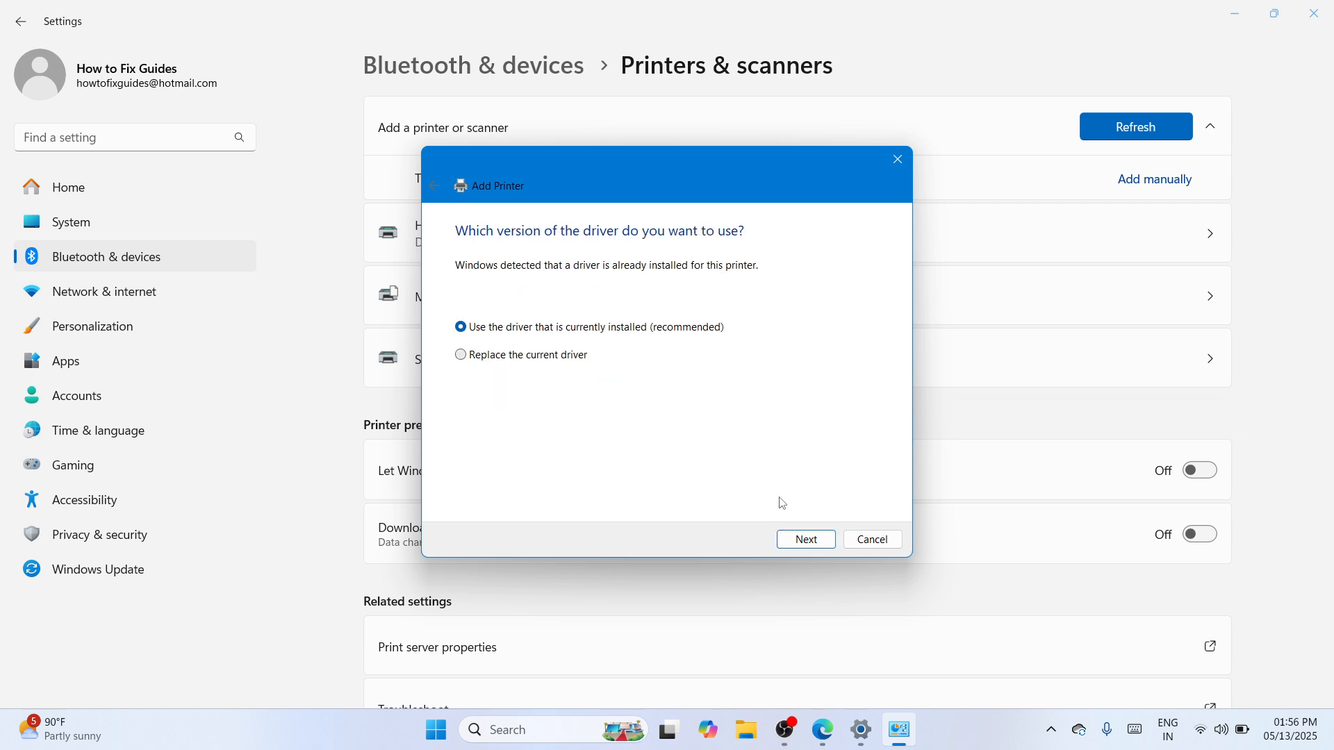
pyautogui.press('Return')
# Name the printer HP LaserJet 3052 and continue to install it.
pyautogui.click(710, 260)
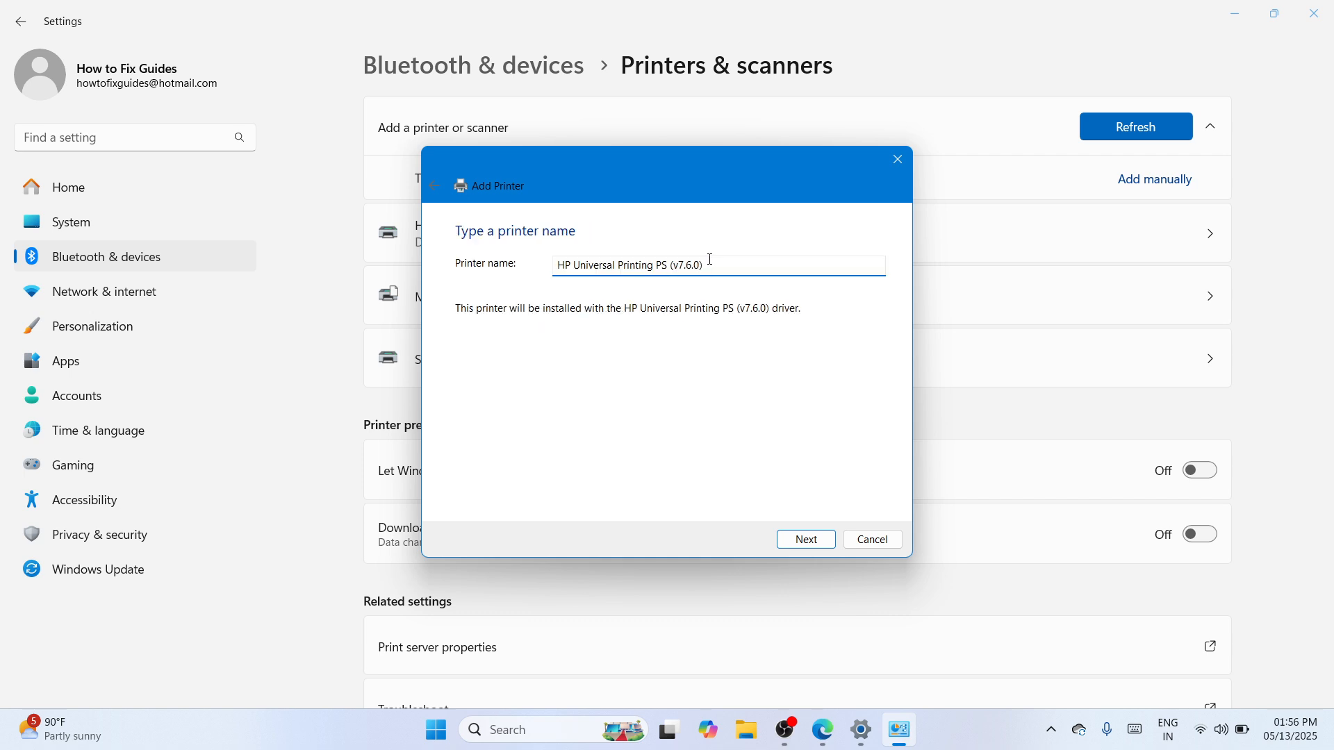
pyautogui.press('BackSpace')
pyautogui.press('BackSpace')
pyautogui.press('BackSpace')
pyautogui.press('BackSpace')
pyautogui.press('BackSpace')
pyautogui.press('BackSpace')
pyautogui.press('BackSpace')
pyautogui.press('BackSpace')
pyautogui.press('BackSpace')
pyautogui.press('BackSpace')
pyautogui.press('BackSpace')
pyautogui.press('BackSpace')
pyautogui.press('BackSpace')
pyautogui.press('BackSpace')
pyautogui.press('BackSpace')
pyautogui.press('BackSpace')
pyautogui.press('BackSpace')
pyautogui.press('BackSpace')
pyautogui.press('BackSpace')
pyautogui.press('BackSpace')
pyautogui.press('BackSpace')
pyautogui.press('BackSpace')
pyautogui.press('BackSpace')
pyautogui.press('BackSpace')
pyautogui.press('BackSpace')
pyautogui.press('BackSpace')
pyautogui.press('BackSpace')
pyautogui.press('BackSpace')
pyautogui.press('BackSpace')
pyautogui.press('BackSpace')
pyautogui.write('Laserje')
pyautogui.press('BackSpace')
pyautogui.press('BackSpace')
pyautogui.write('Jet 3052')
pyautogui.press('Return')
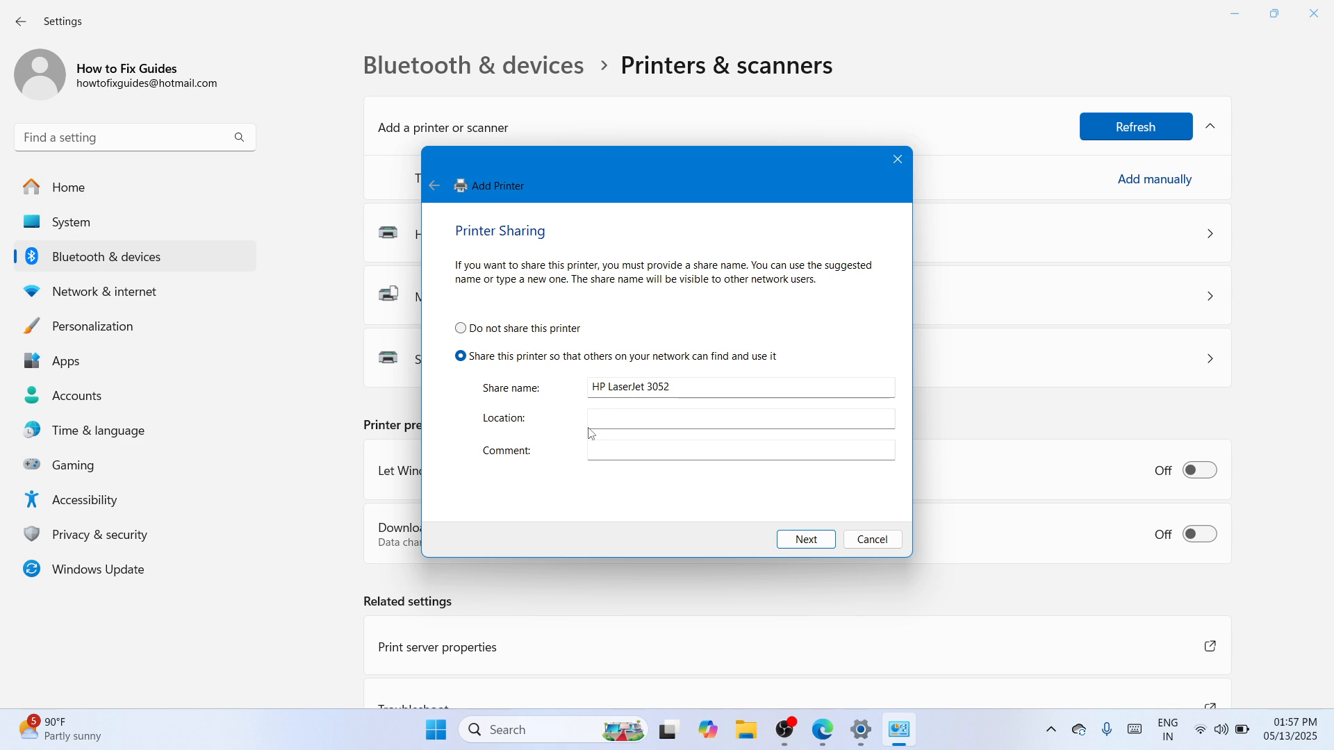
# Finish adding the printer, shared as HP LaserJet 3052 and not set as the default, and close Settings.
pyautogui.click(796, 549)
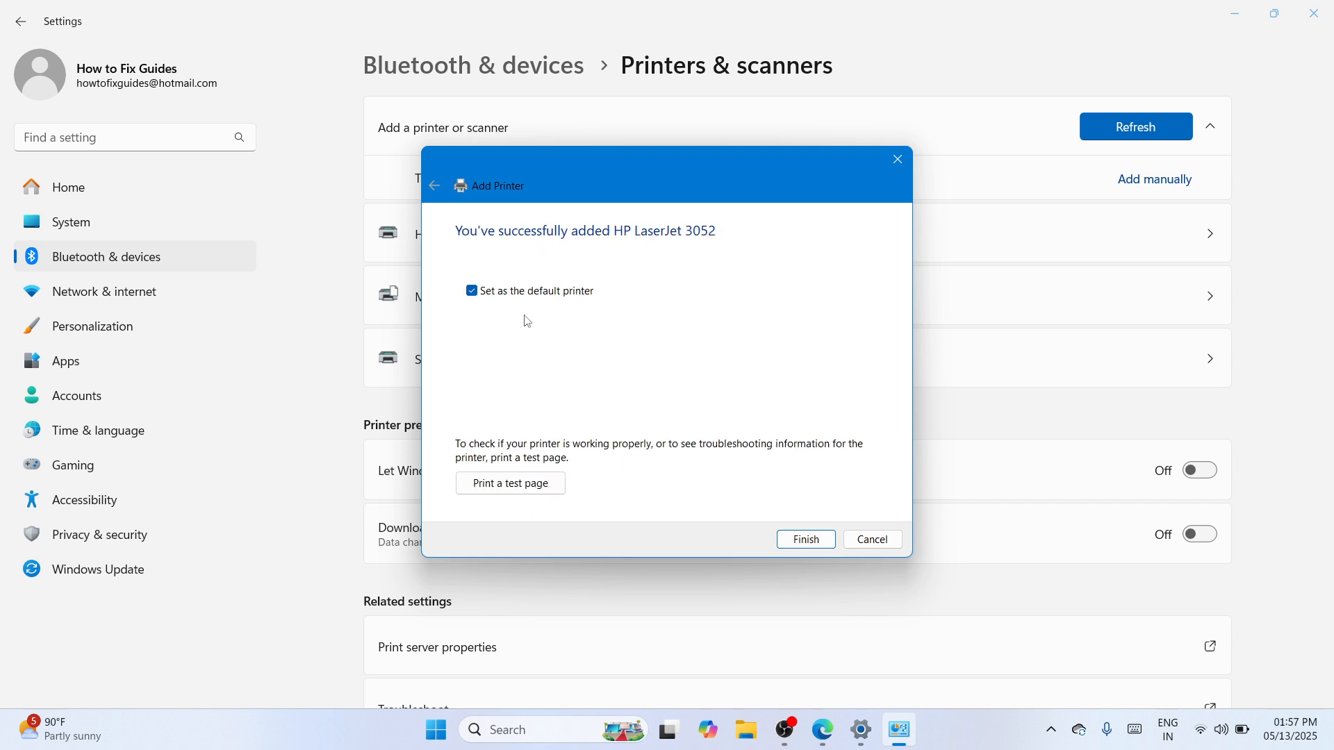
pyautogui.click(472, 292)
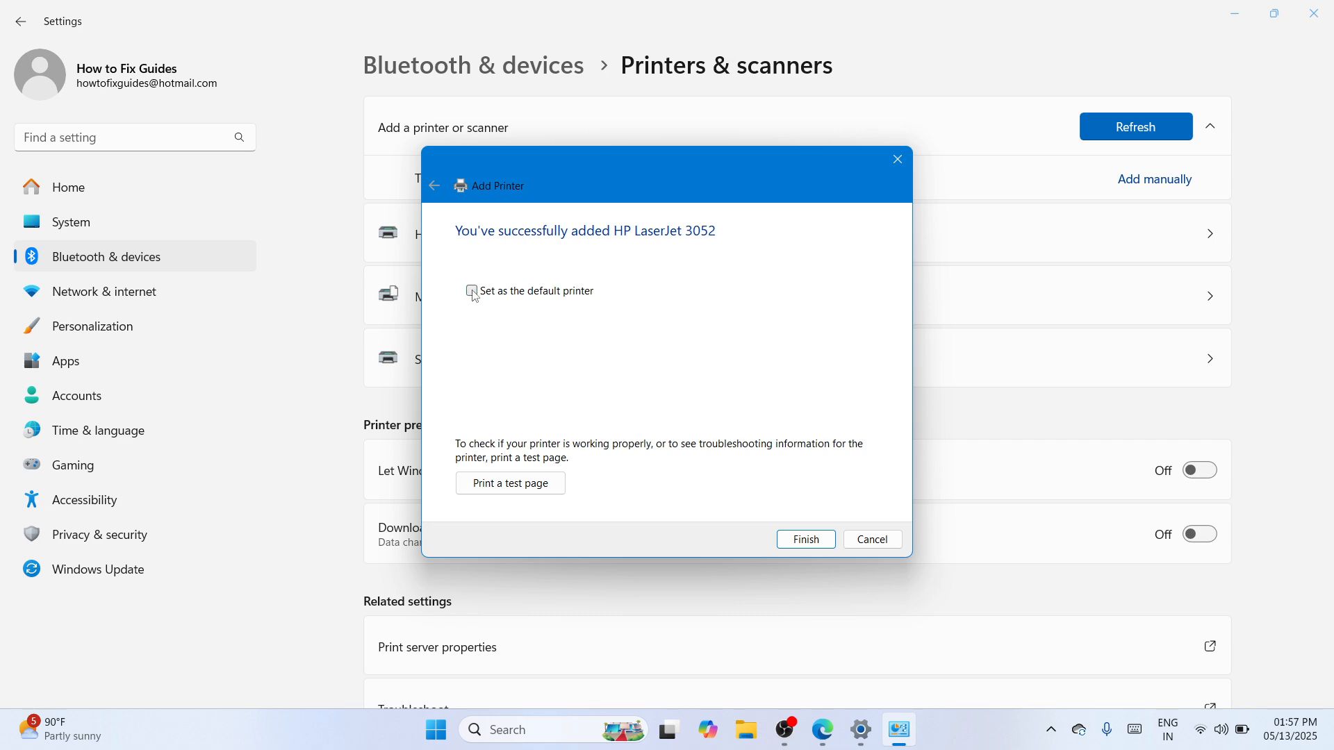
pyautogui.click(806, 541)
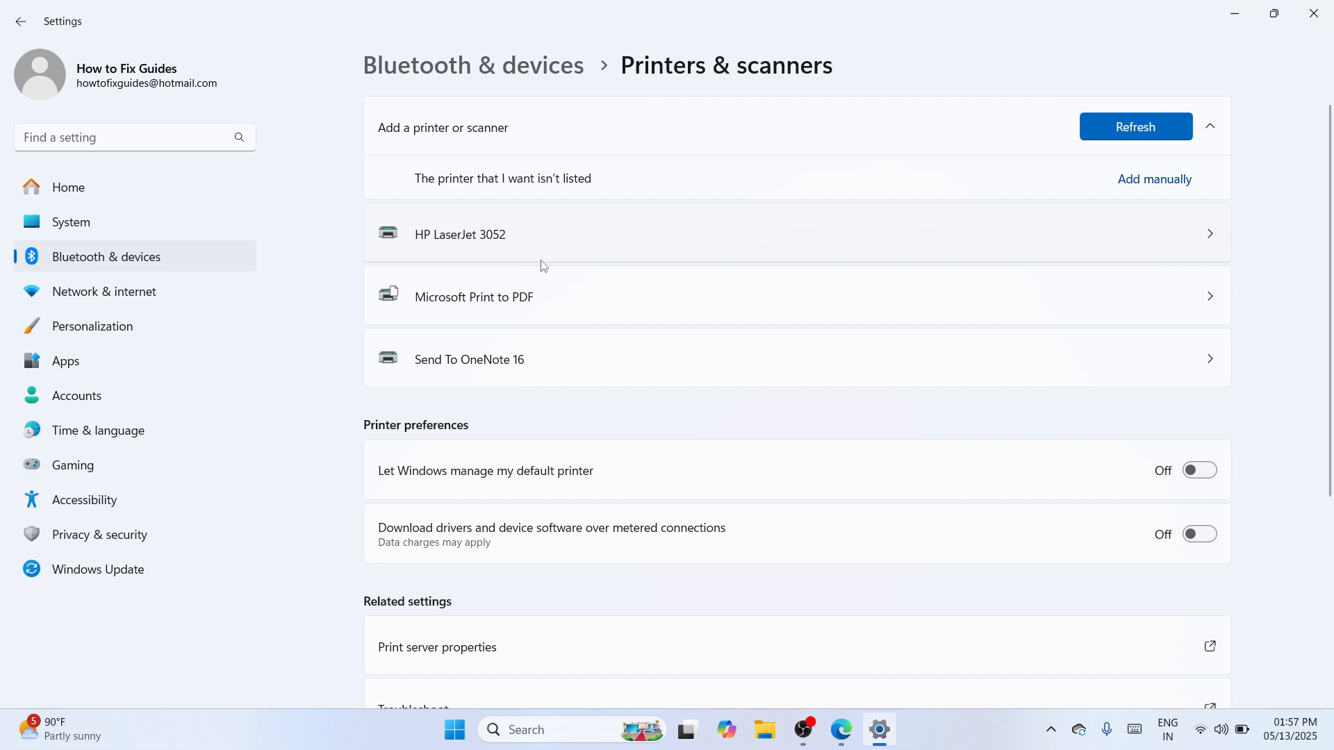
pyautogui.click(1312, 15)
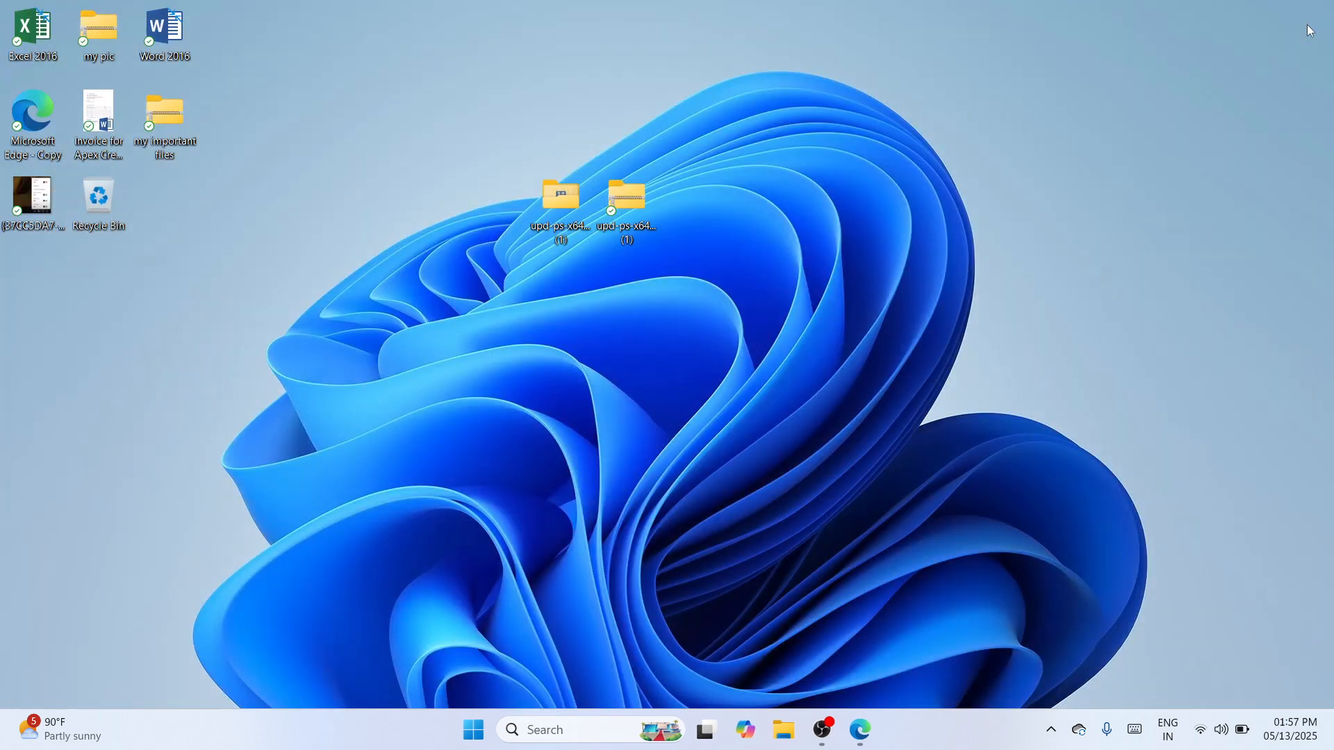